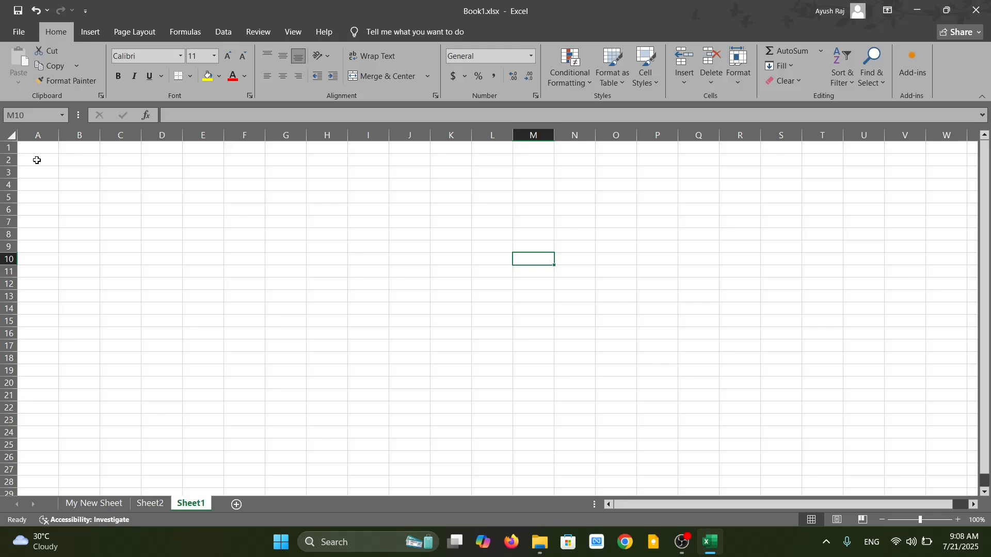
- Enter the values 55, 71, 89 and 104 in cells A2 through A5
left_click(37, 161)
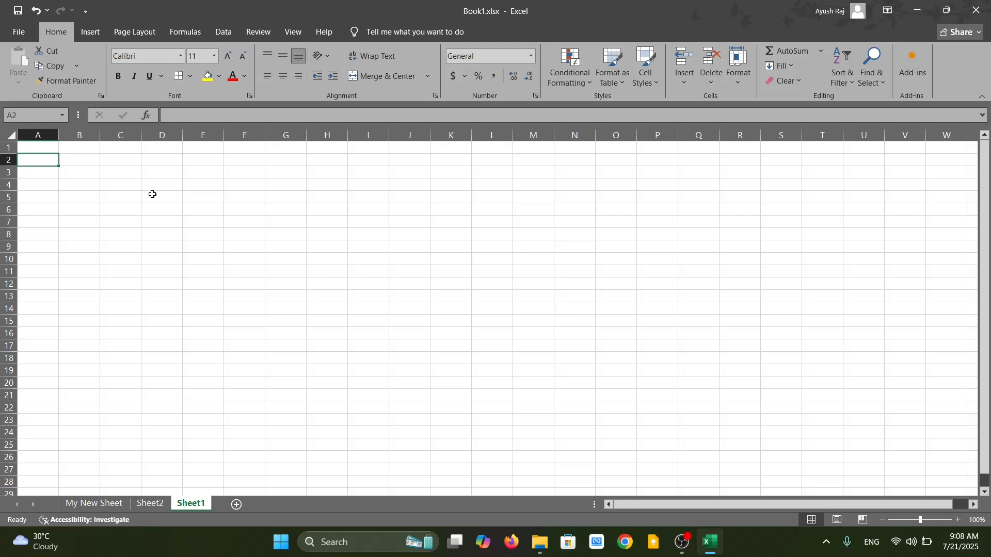
type("55")
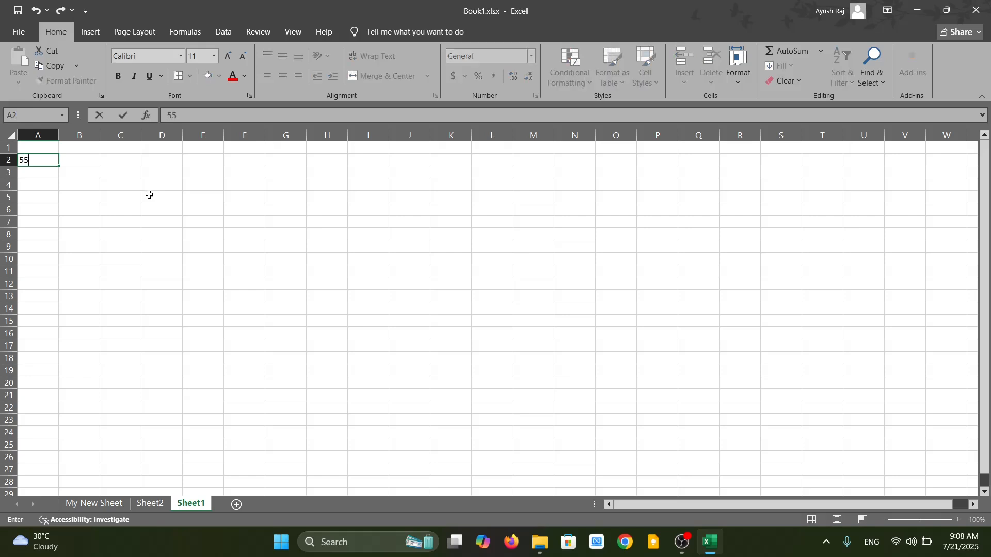
left_click(45, 172)
type("71")
left_click(41, 187)
type("789")
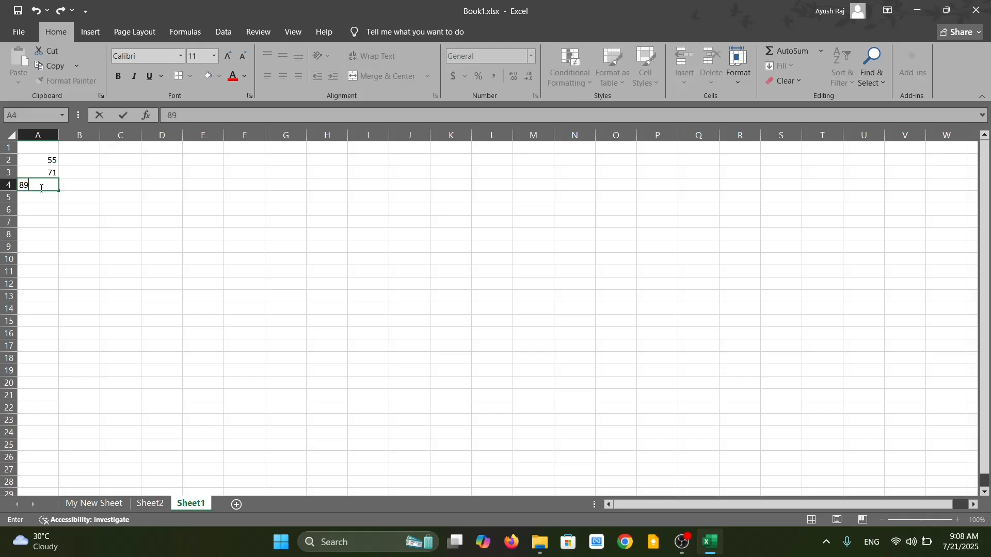
left_click(41, 197)
type("104")
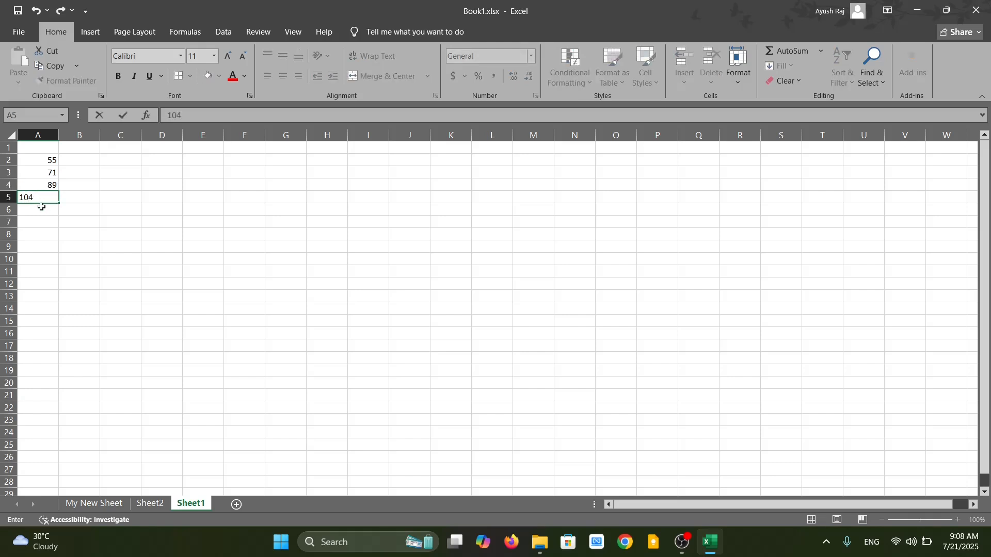
left_click(41, 206)
- Extend the number series in A2:A5 down to cell A23 with AutoFill
left_click_drag(34, 161, 51, 422)
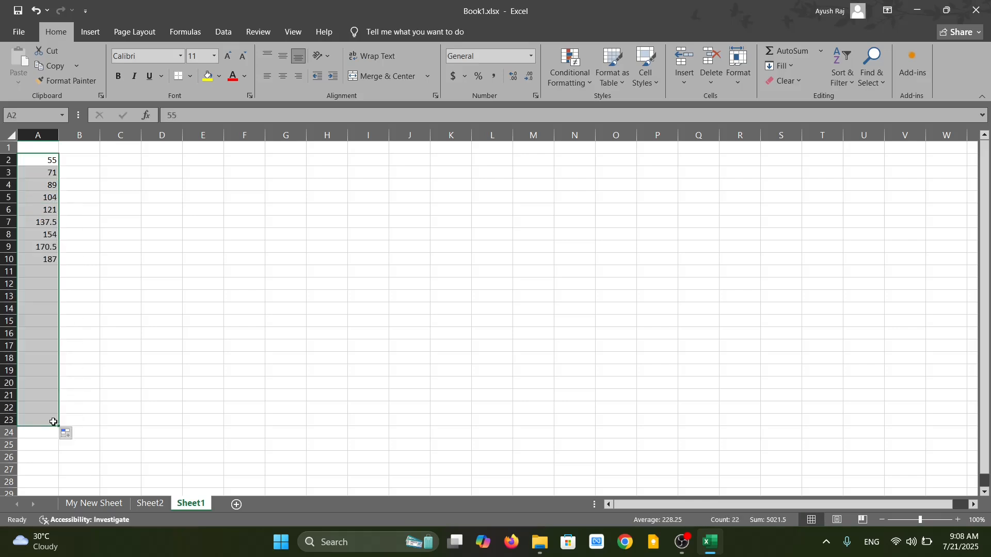
left_click(106, 235)
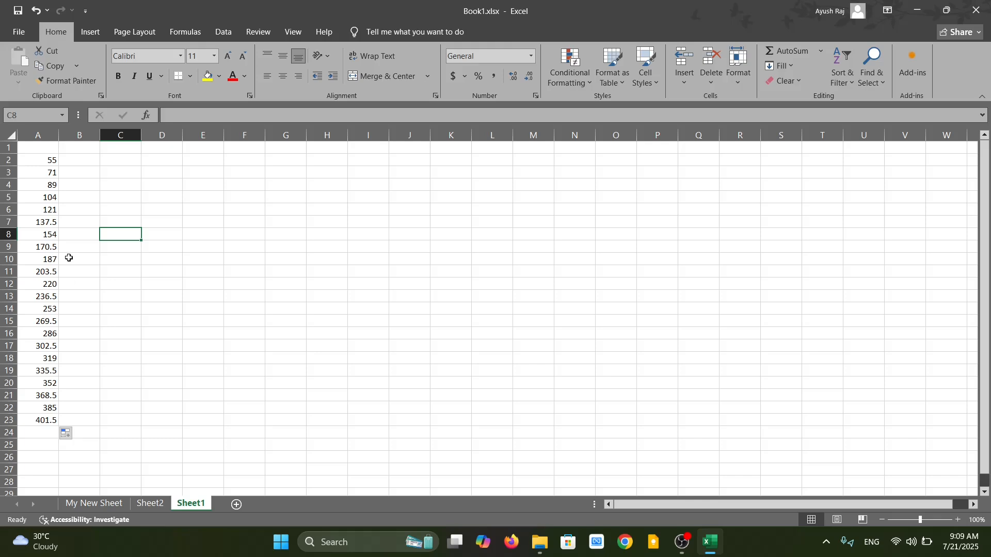
scroll(95, 301, "down", 1)
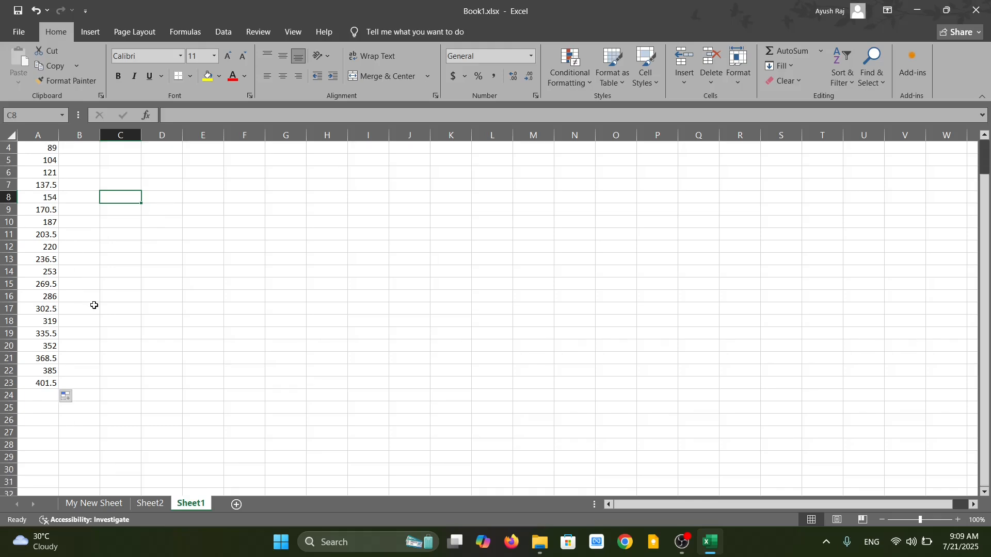
scroll(94, 305, "up", 1)
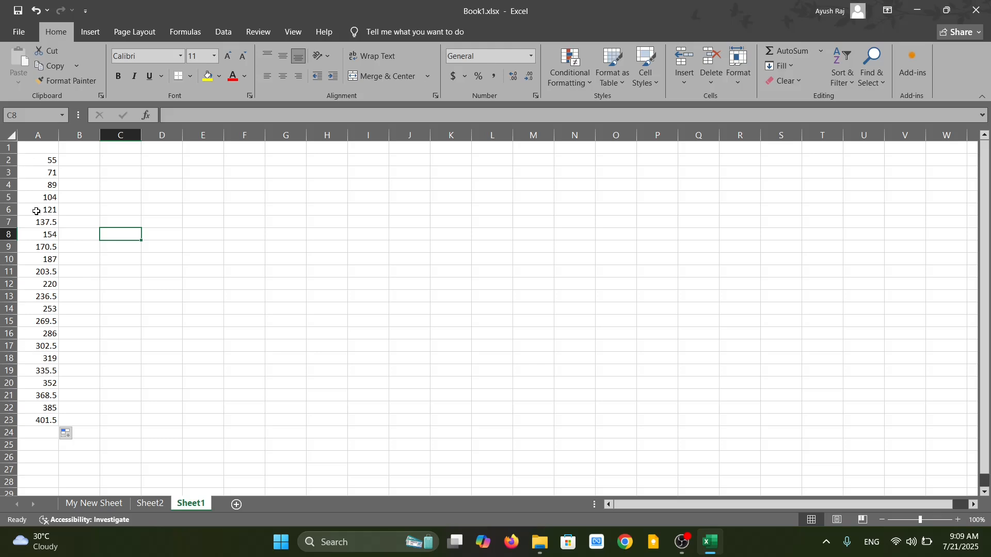
- Move the number series from A2:A23 to J2:J23
left_click_drag(30, 161, 52, 421)
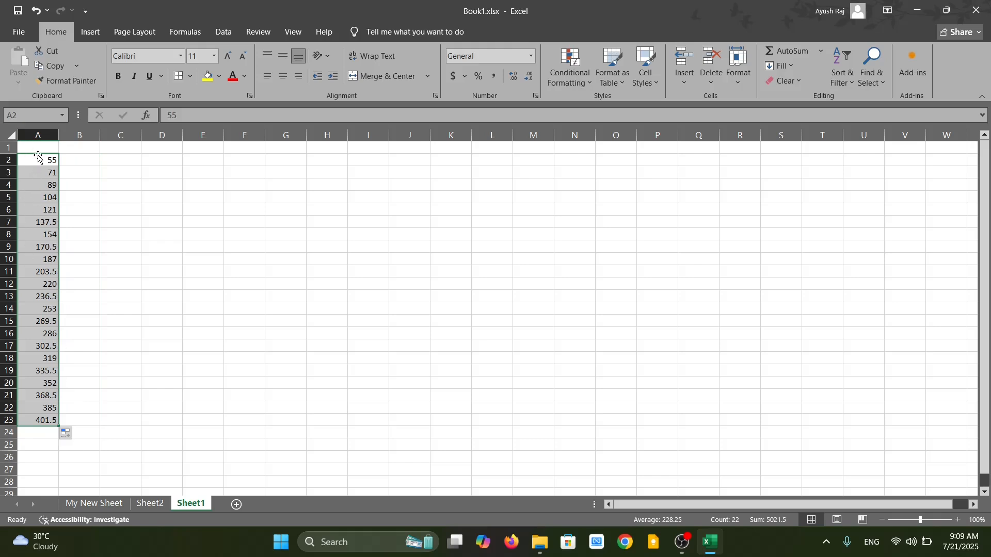
left_click_drag(39, 157, 408, 165)
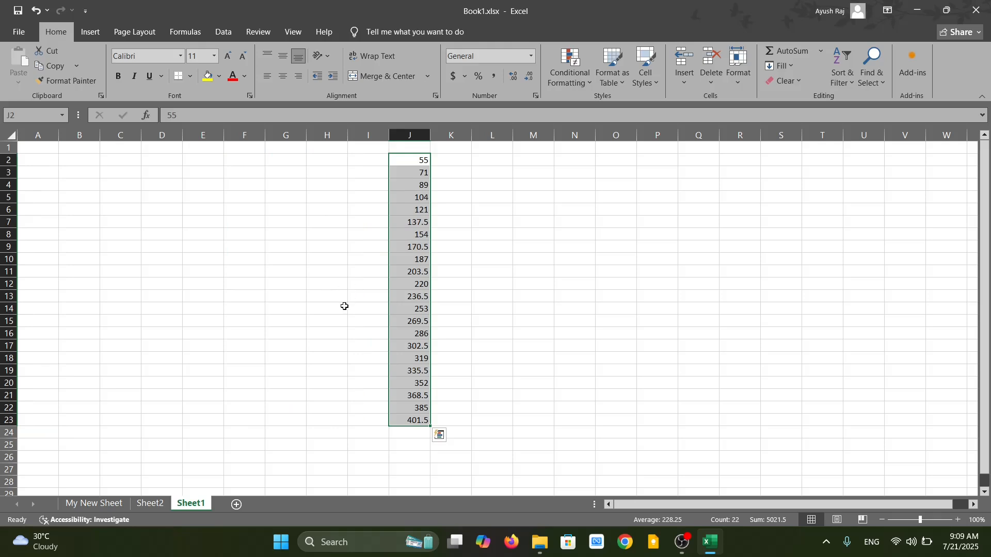
left_click(328, 331)
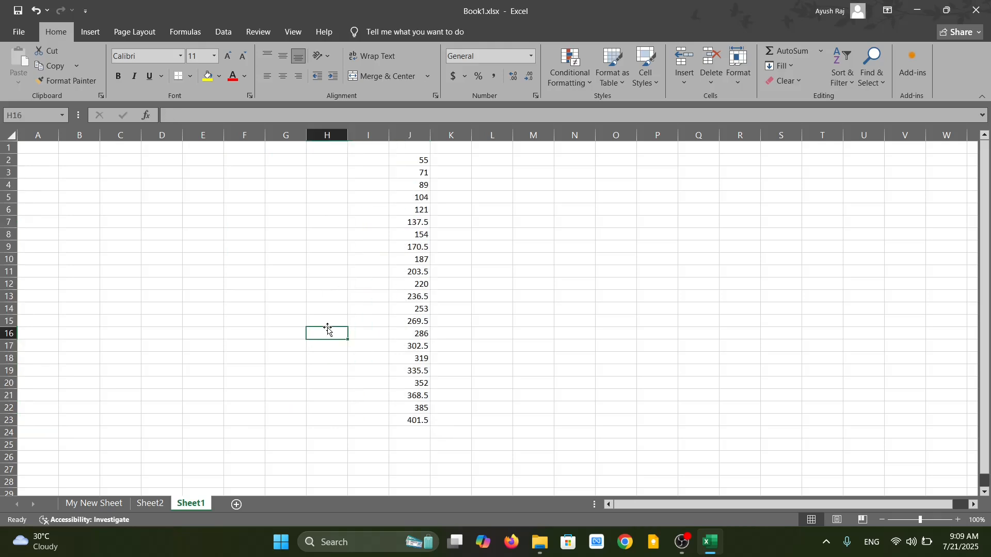
- Widen column H while keeping column G at a normal width, and enter the bold label AVERAGE() in H24
left_click(326, 433)
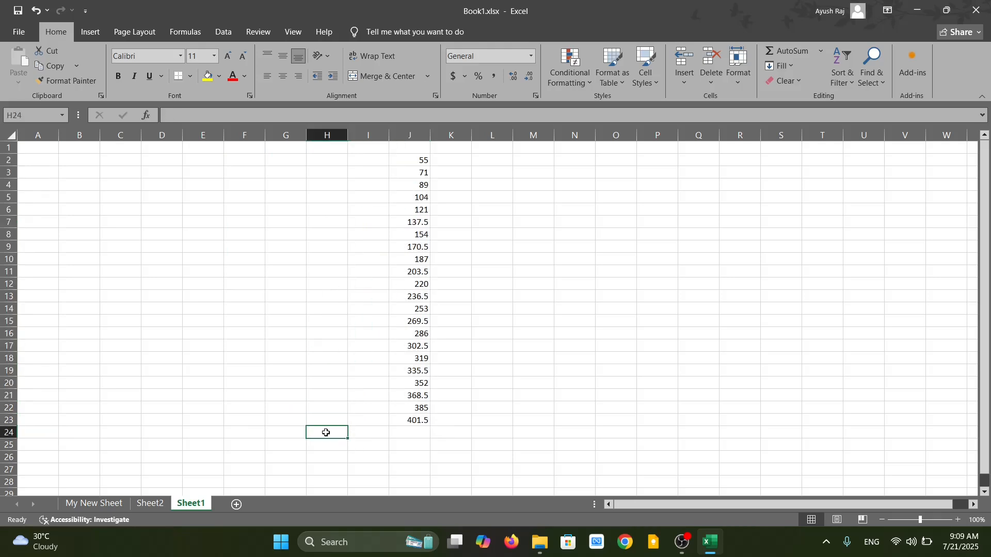
left_click_drag(306, 133, 351, 135)
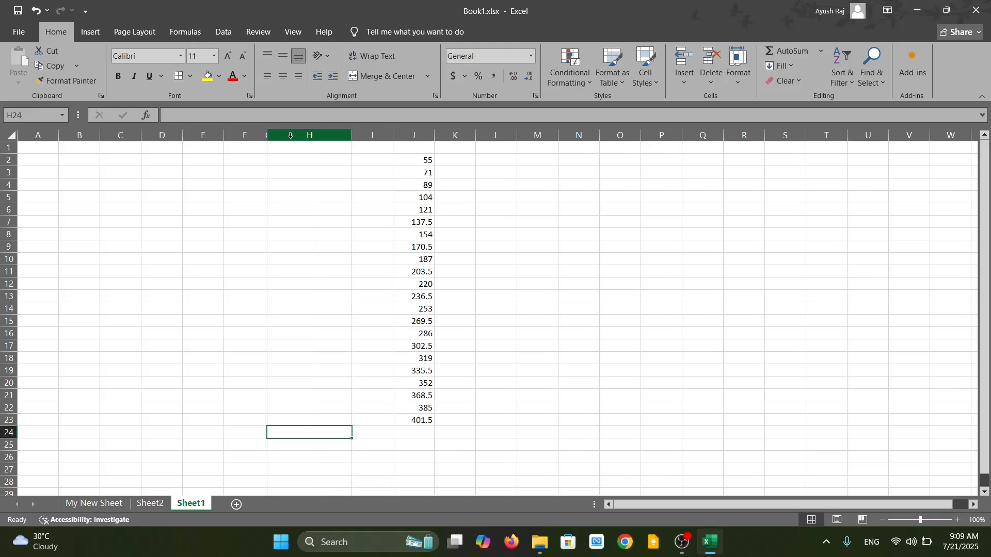
left_click_drag(268, 135, 315, 137)
key("ctrl+b")
type("AVERAGE()")
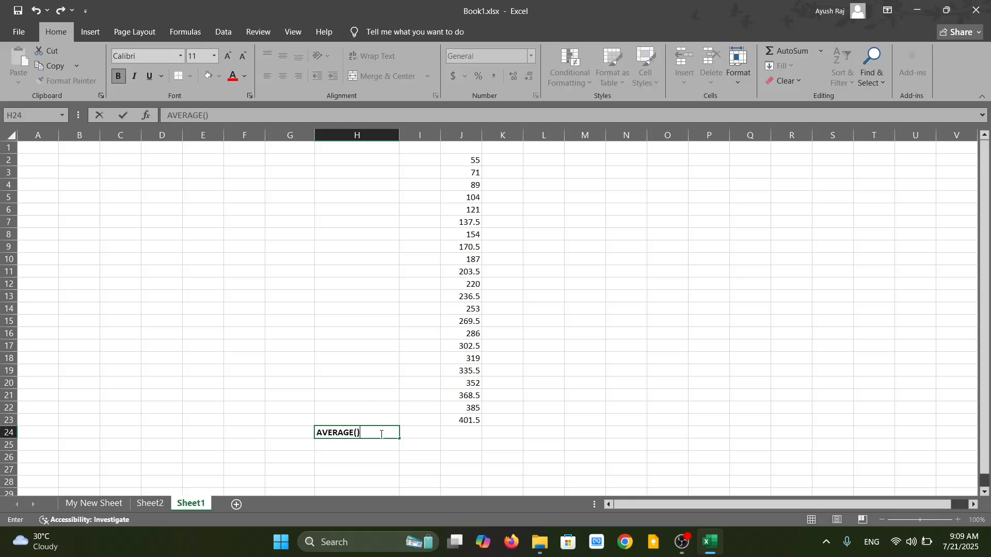
- Calculate the average of the number series in J24 with =AVERAGE(J2:J23)
left_click(455, 432)
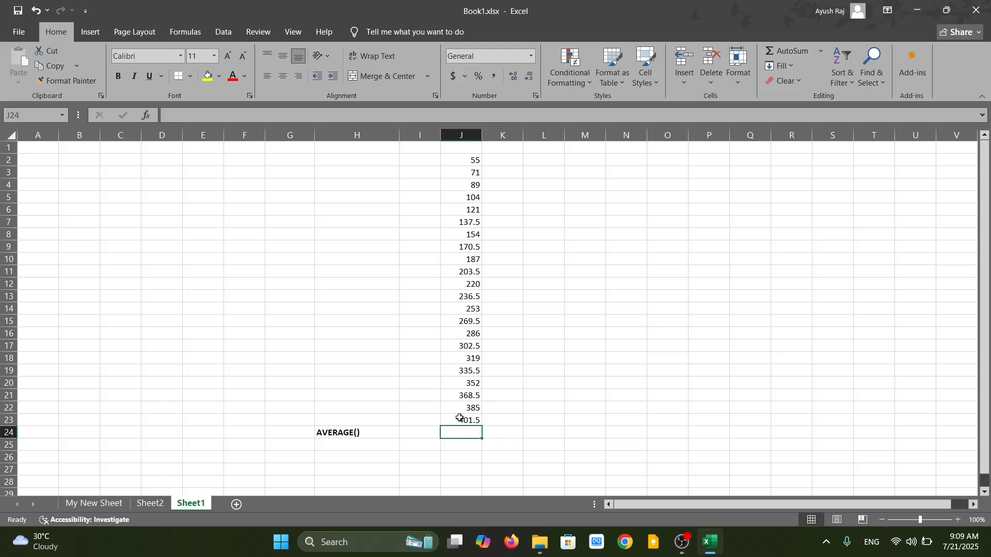
type("=")
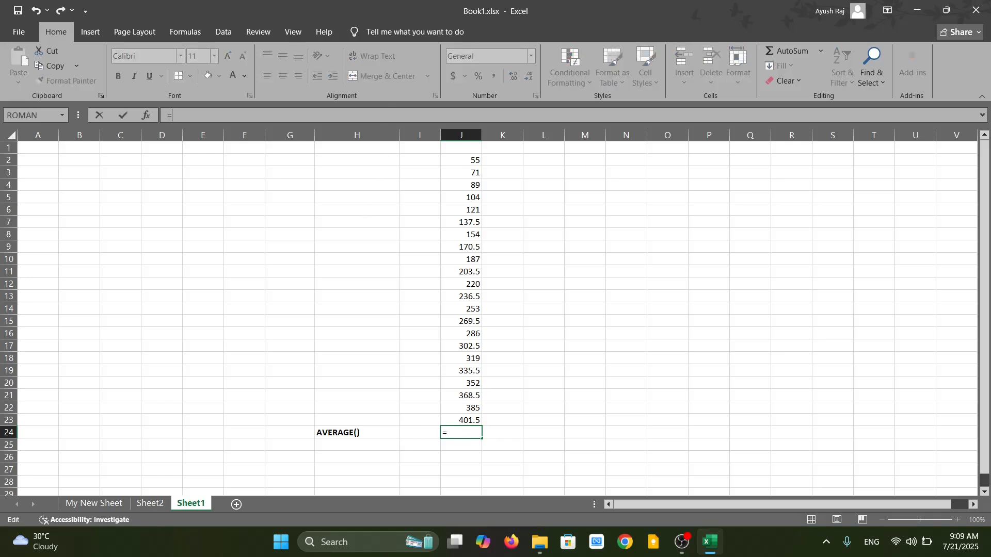
type("AVERAGE(")
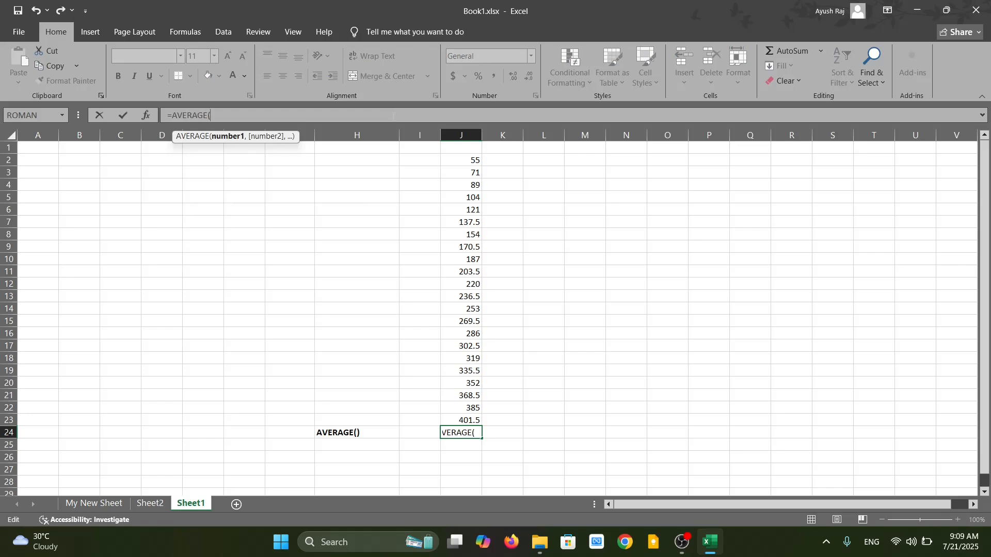
type("J2")
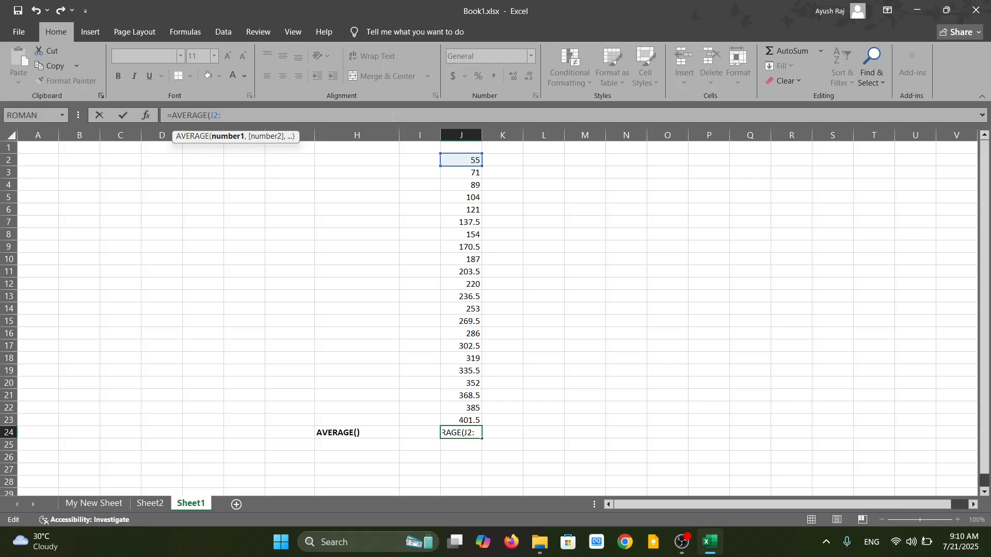
type(":J23")
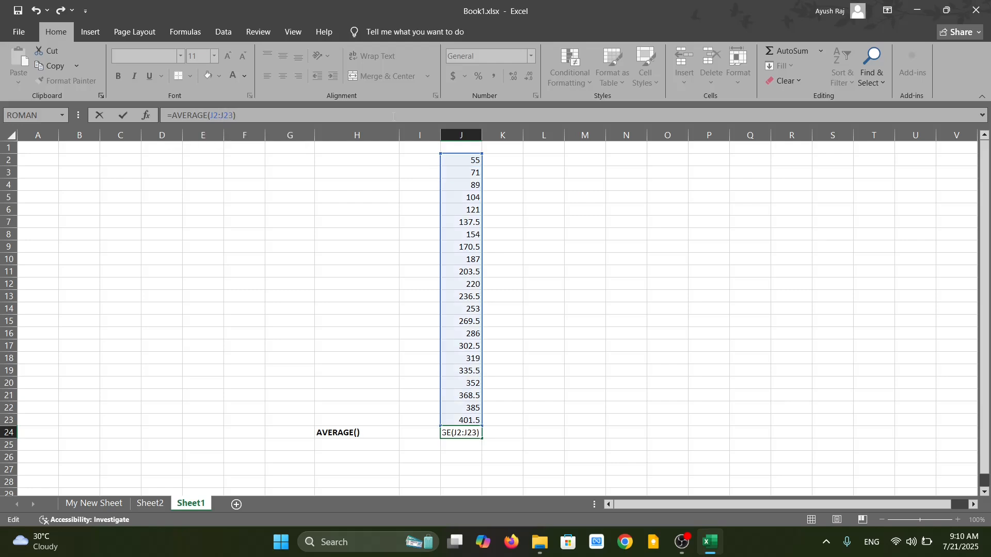
key("Return")
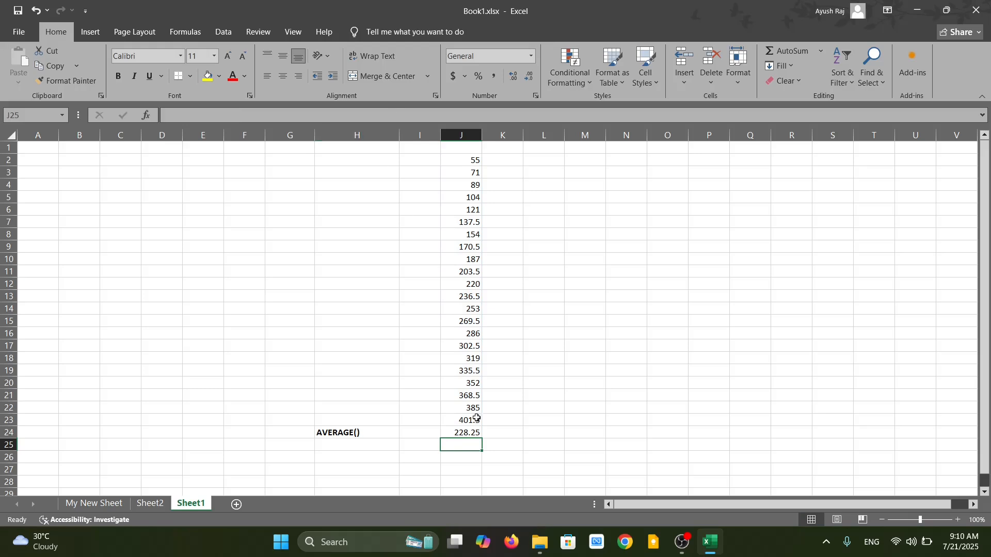
left_click(455, 432)
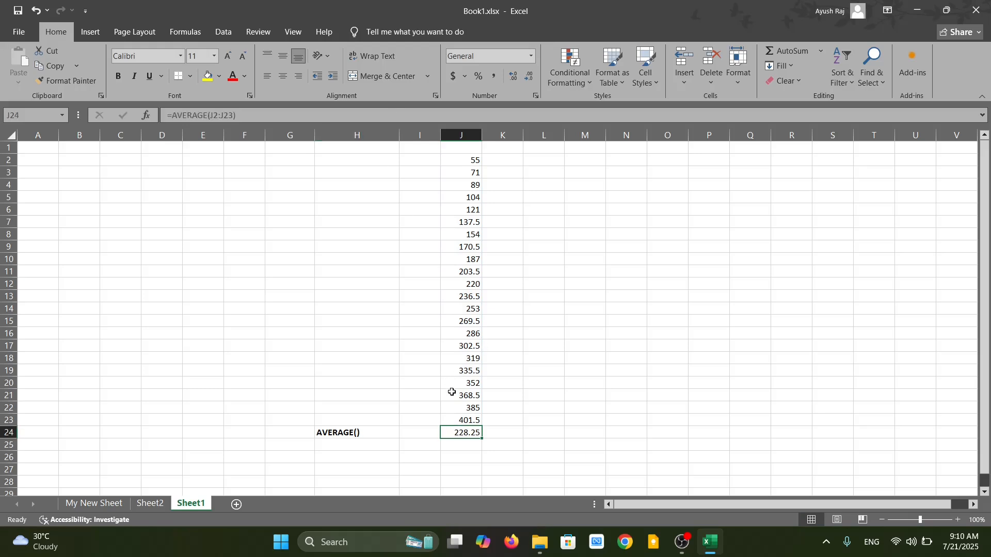
- Enter the bold label MEDIAN() in H25, below the AVERAGE() label
left_click(366, 447)
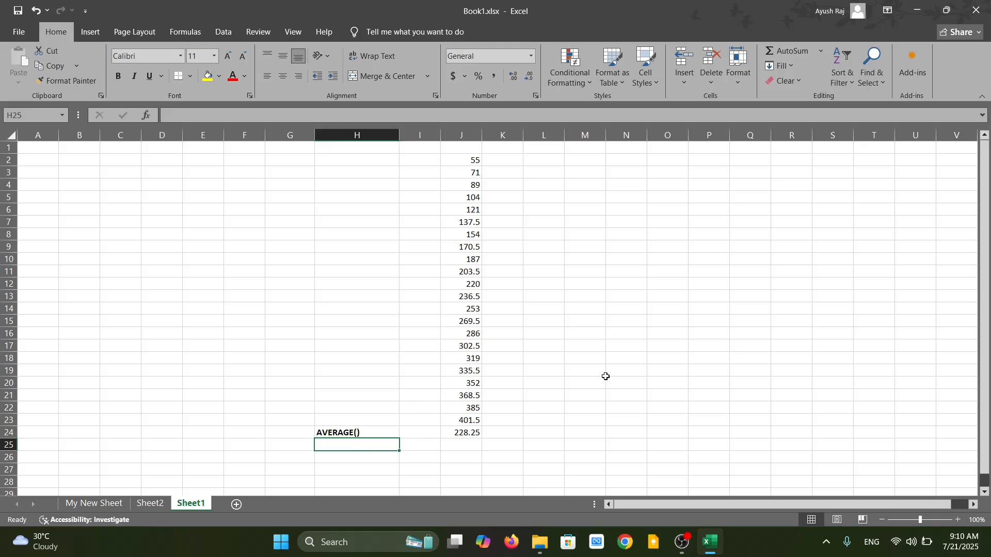
type("MEDIA")
key("BackSpace")
key("BackSpace")
key("BackSpace")
key("BackSpace")
key("BackSpace")
key("ctrl+b")
type("MEDIAN()")
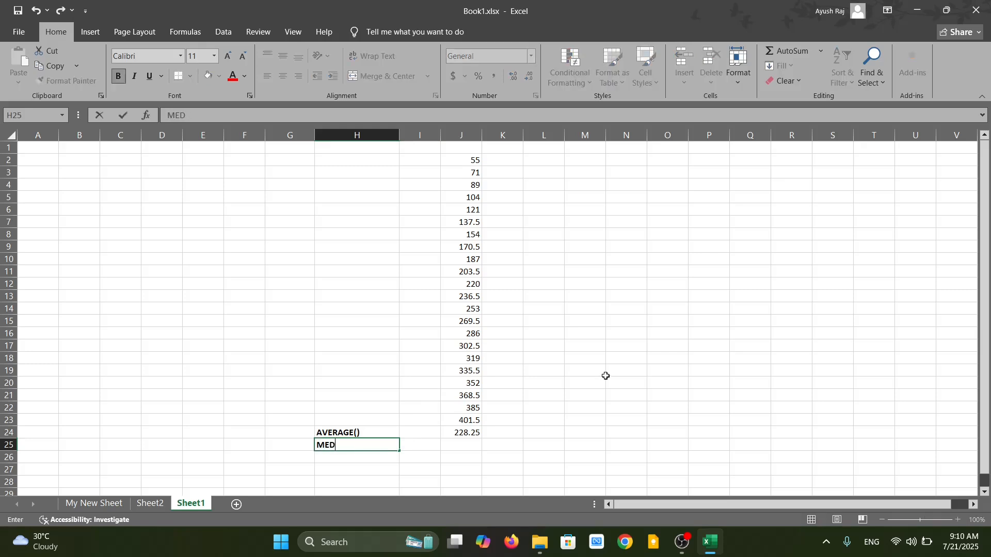
left_click(459, 444)
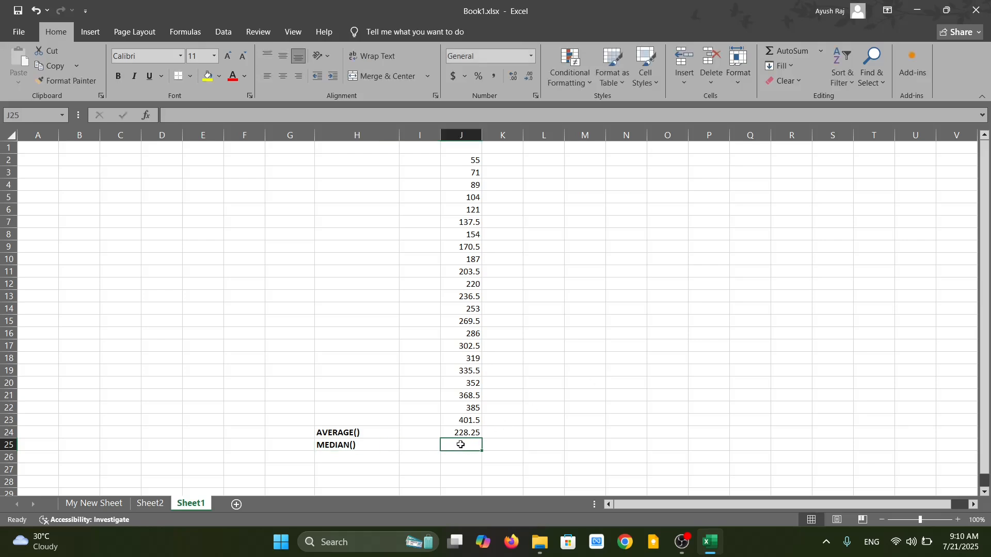
- Apply outside borders around the number series in J2:J23
left_click_drag(456, 161, 463, 420)
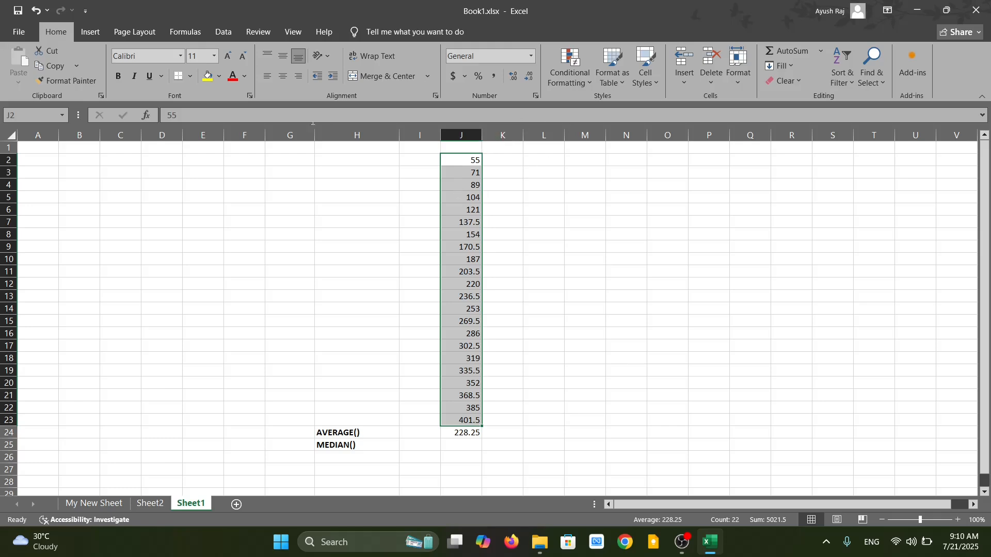
left_click(436, 184)
left_click_drag(449, 162, 467, 418)
left_click(192, 79)
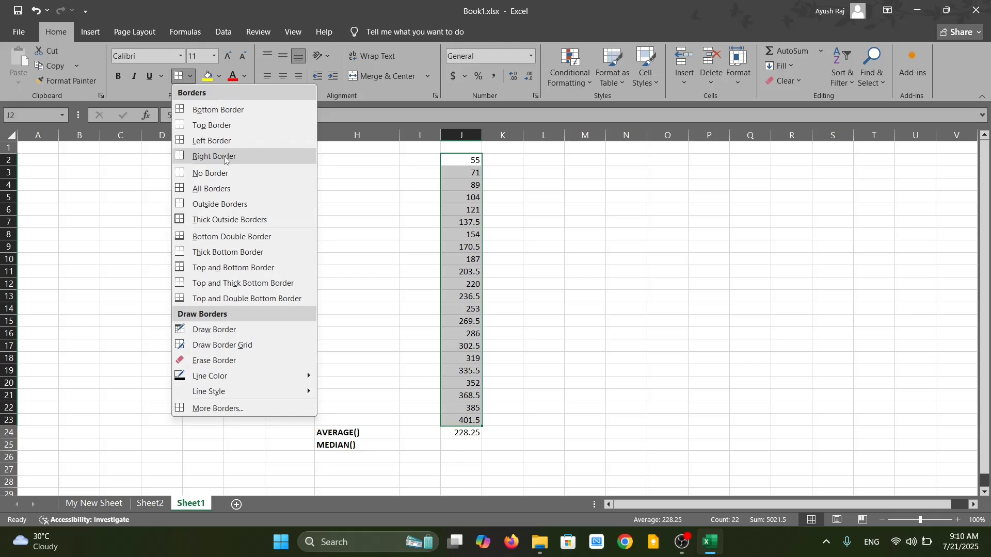
left_click(237, 205)
left_click(420, 309)
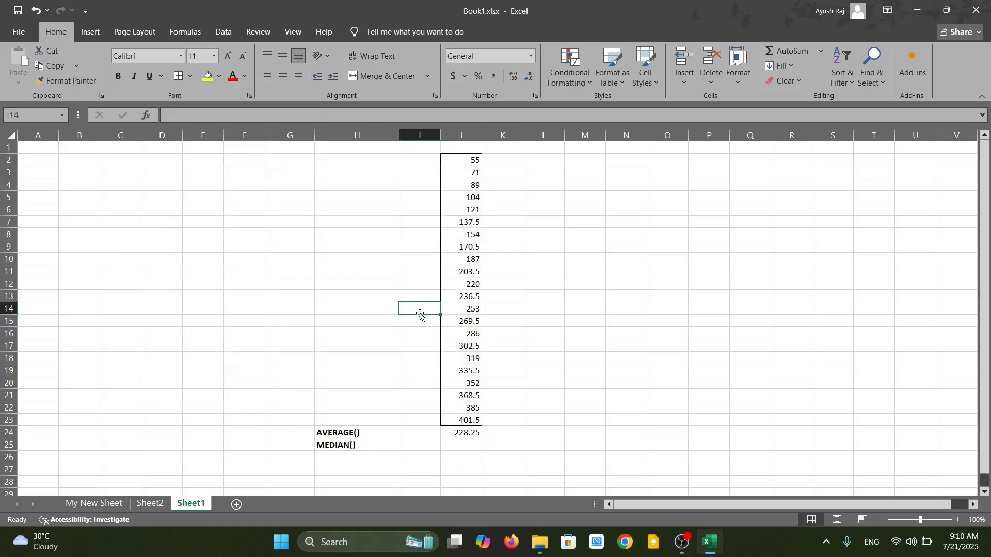
left_click(551, 330)
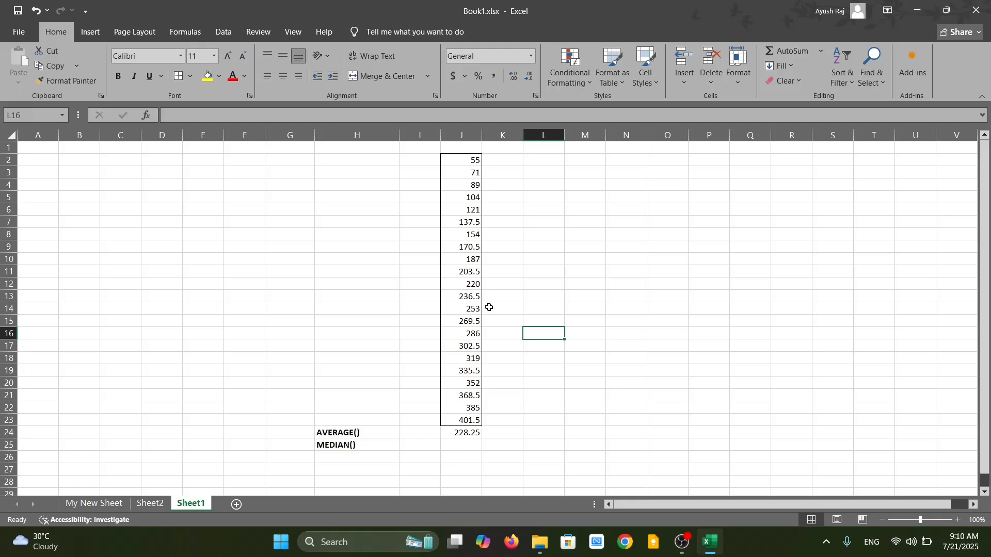
- Calculate the median of the number series in J25 with =MEDIAN(J2:J23)
left_click(457, 448)
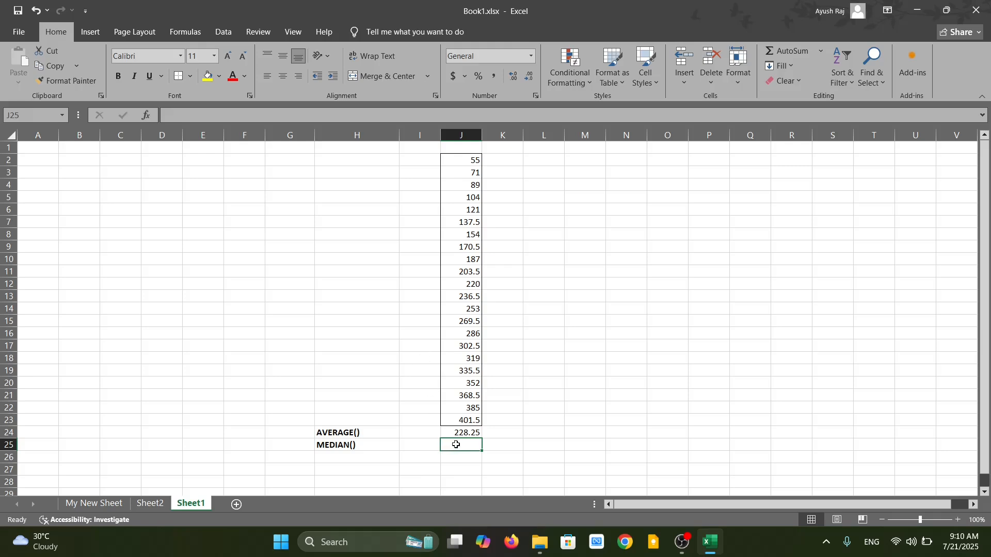
left_click(313, 113)
type("=")
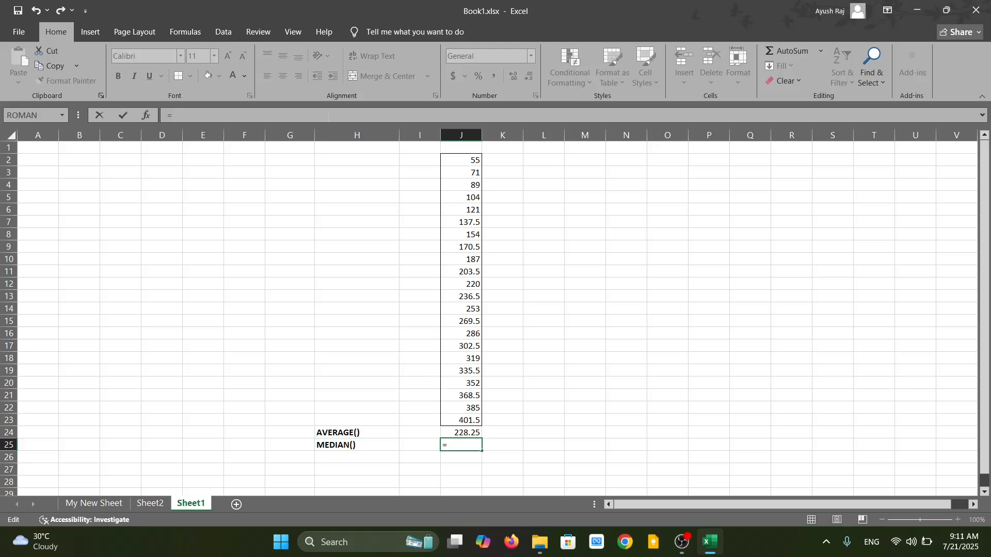
type("MEDIAN(")
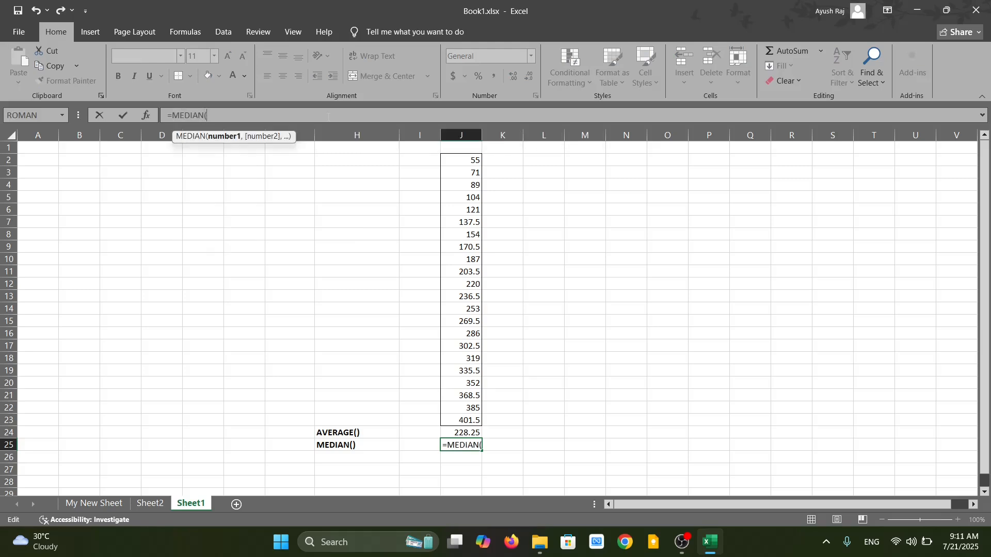
type("J2")
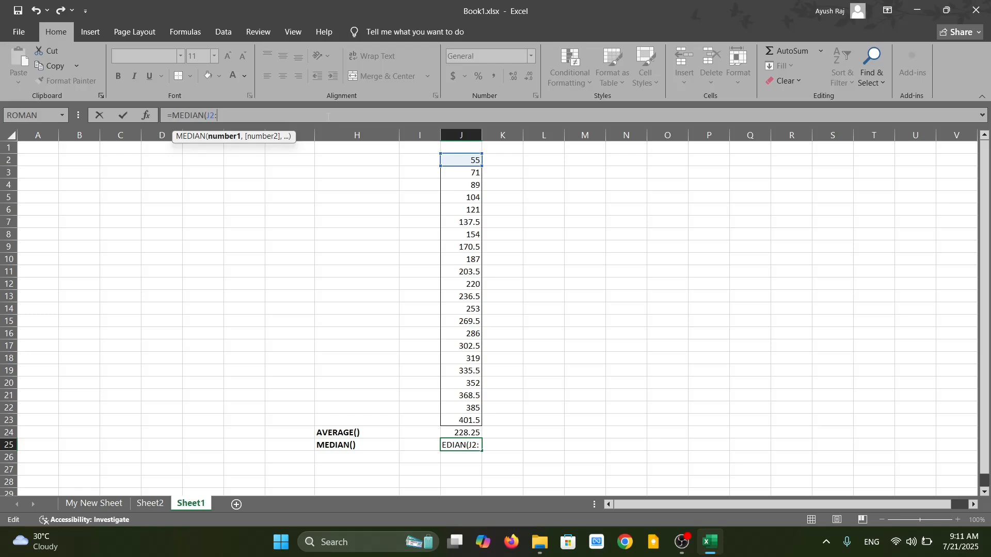
type(":J23)")
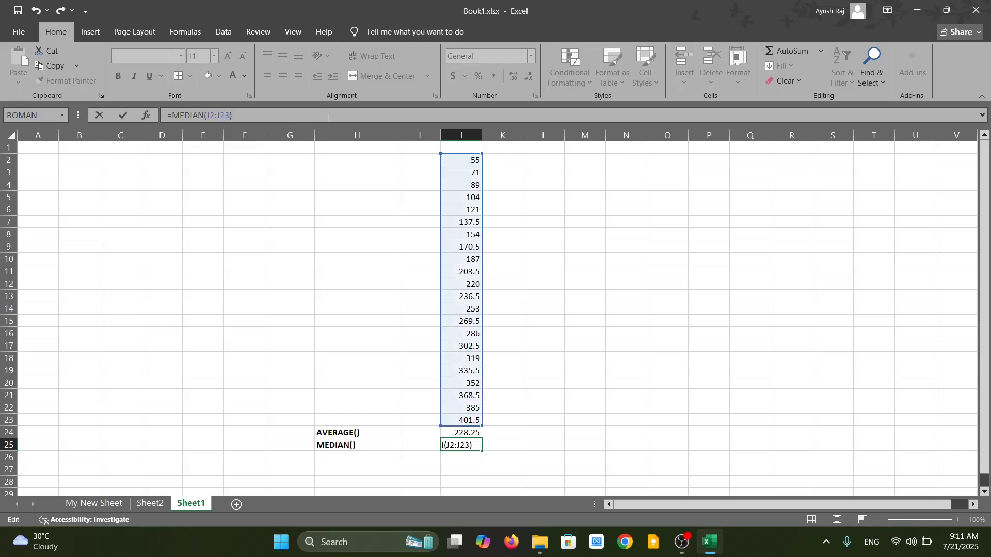
key("Return")
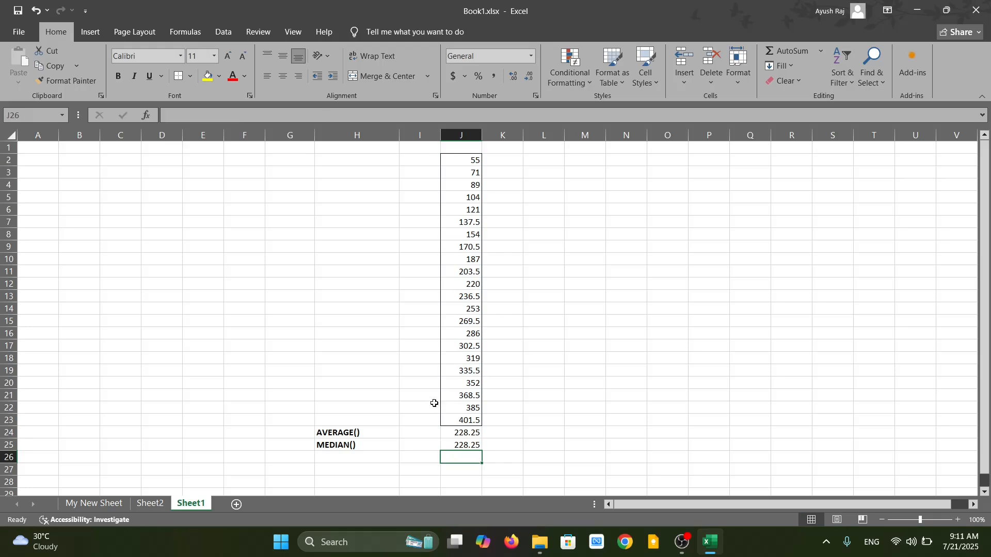
left_click(454, 443)
- Enter the bold label MODE() in H26, below the MEDIAN() label
left_click(317, 461)
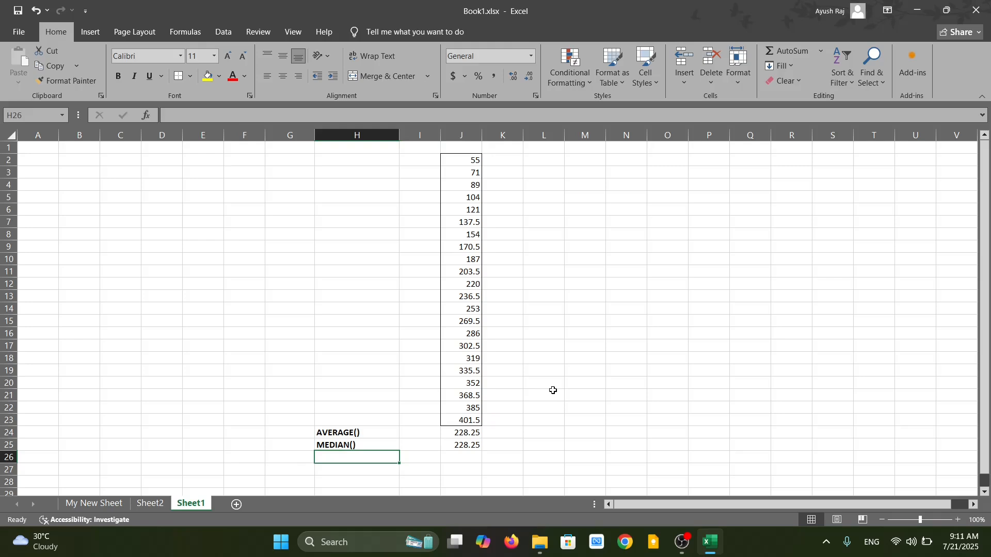
type("M")
key("BackSpace")
key("BackSpace")
type("MODE()")
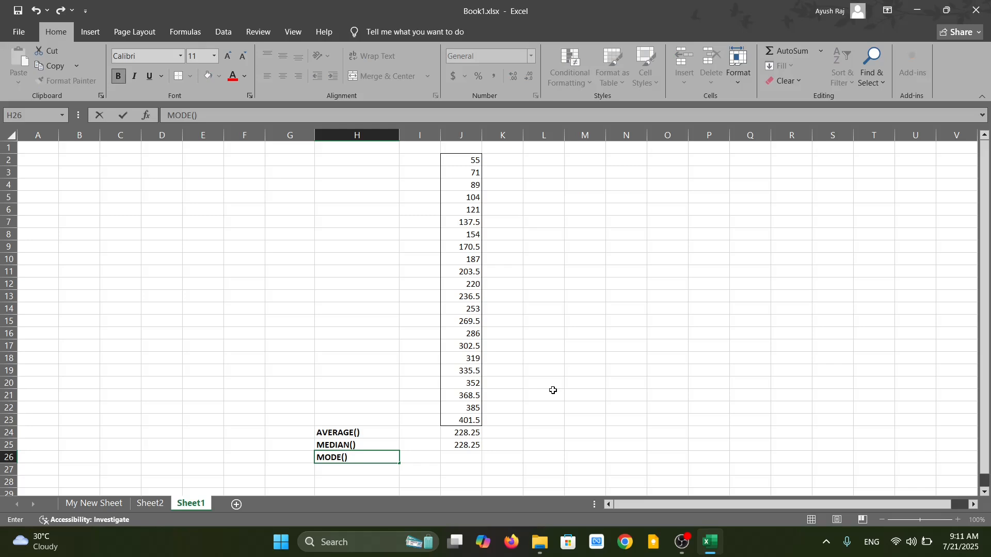
- Calculate the mode of the number series in J26 with =MODE(J2:J23)
left_click(459, 458)
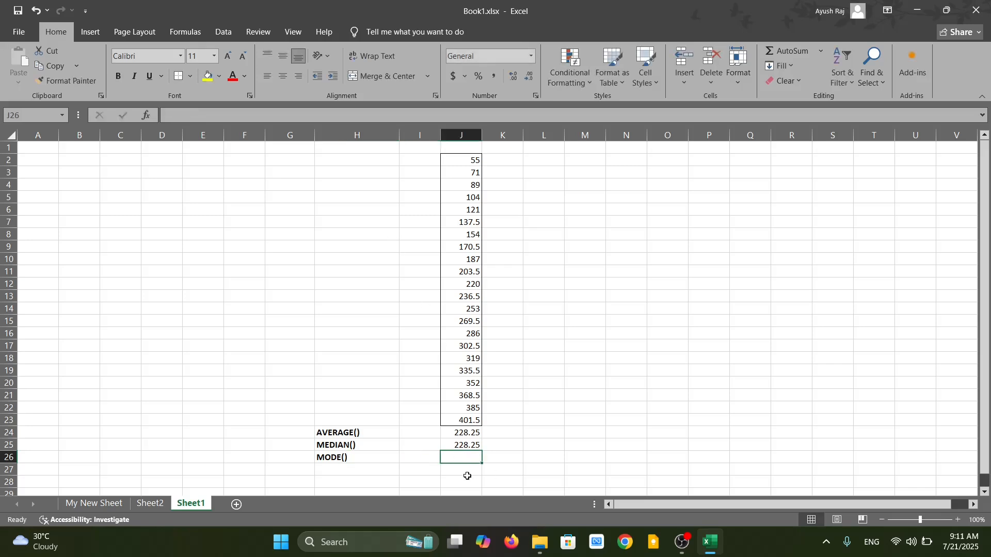
left_click(305, 117)
type("=MODE(J2:j23")
key("BackSpace")
key("BackSpace")
type("j23)")
key("Return")
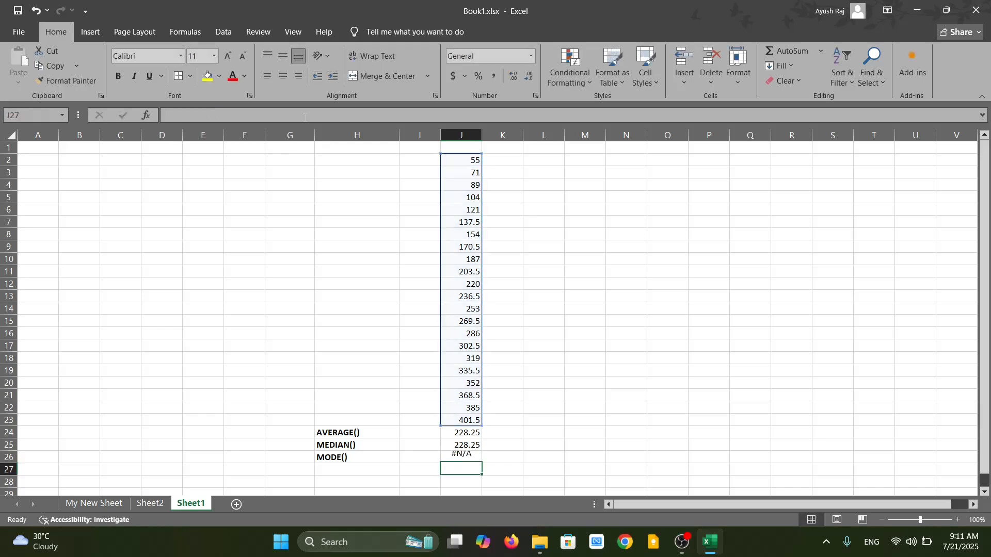
- Examine the error explanation and error-checking options for the mode formula in J26
left_click(461, 457)
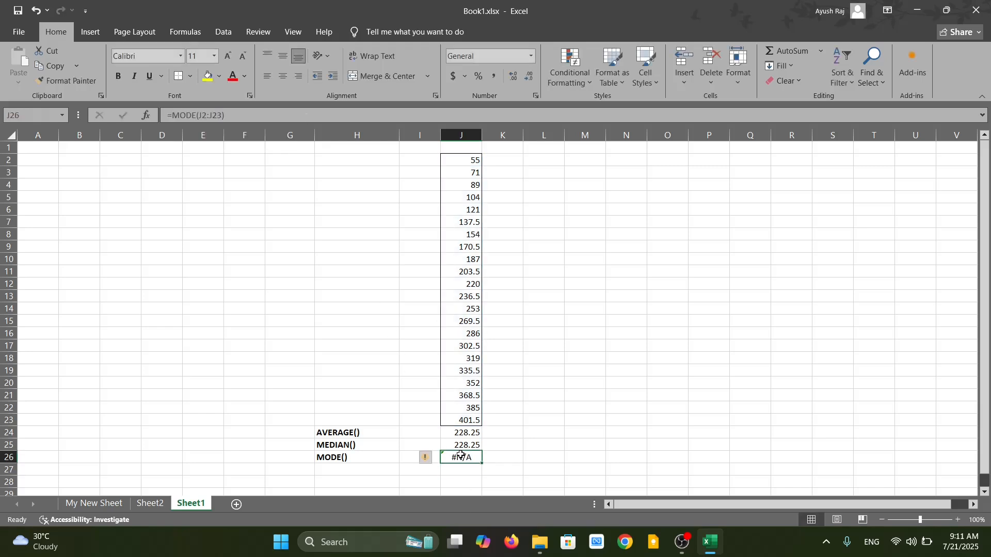
mouse_move(432, 459)
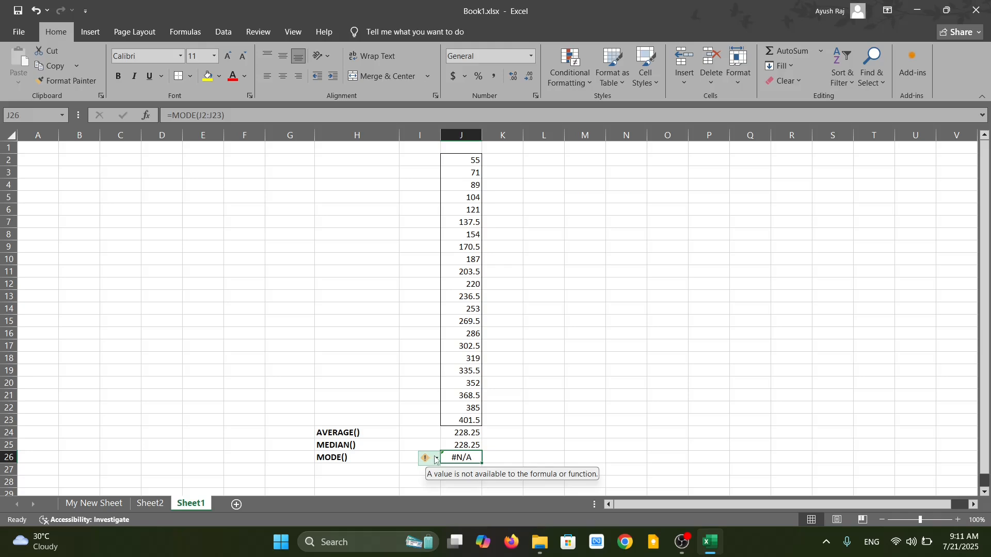
left_click(435, 459)
left_click(641, 424)
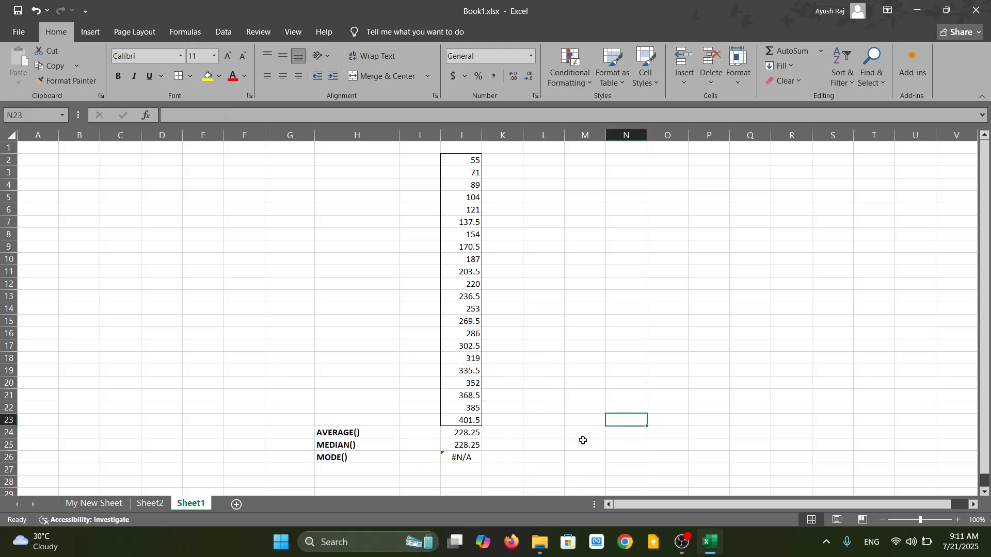
left_click(459, 458)
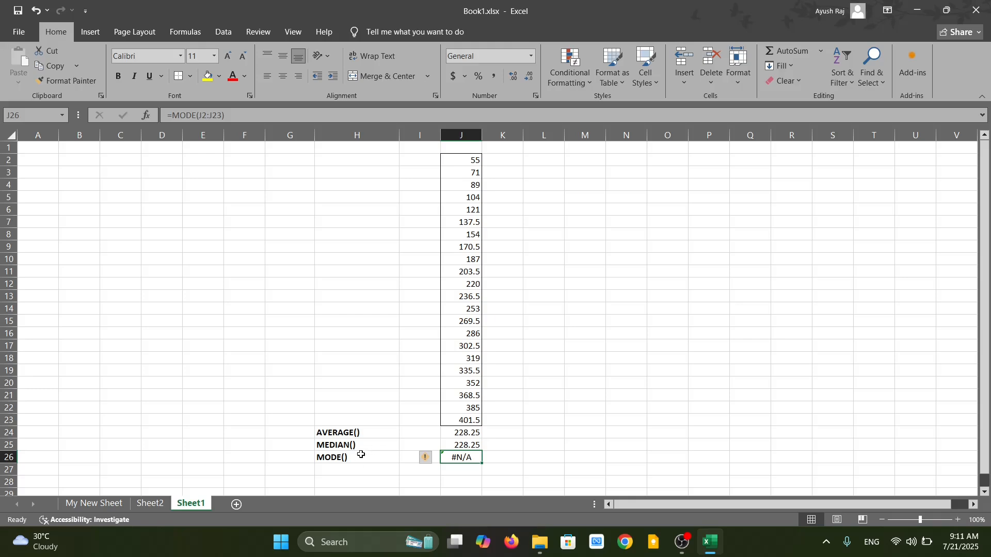
- Enter the bold label MAX() in H27, below the MODE() label
left_click(351, 470)
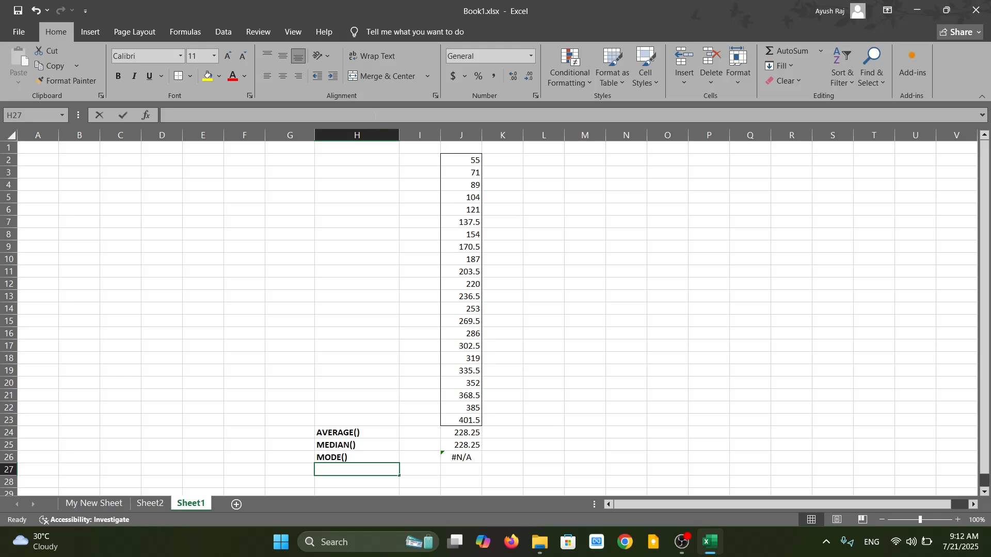
key("F2")
key("ctrl+b")
type("MAX()")
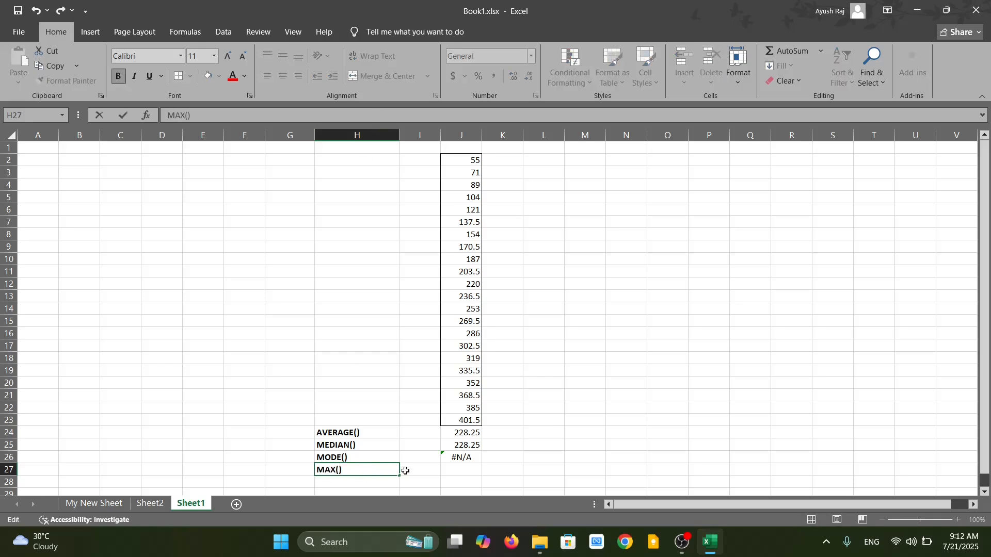
- Calculate the maximum of the number series in J27 with =MAX(J2:J23) and compare it with the last value in J23
left_click(452, 470)
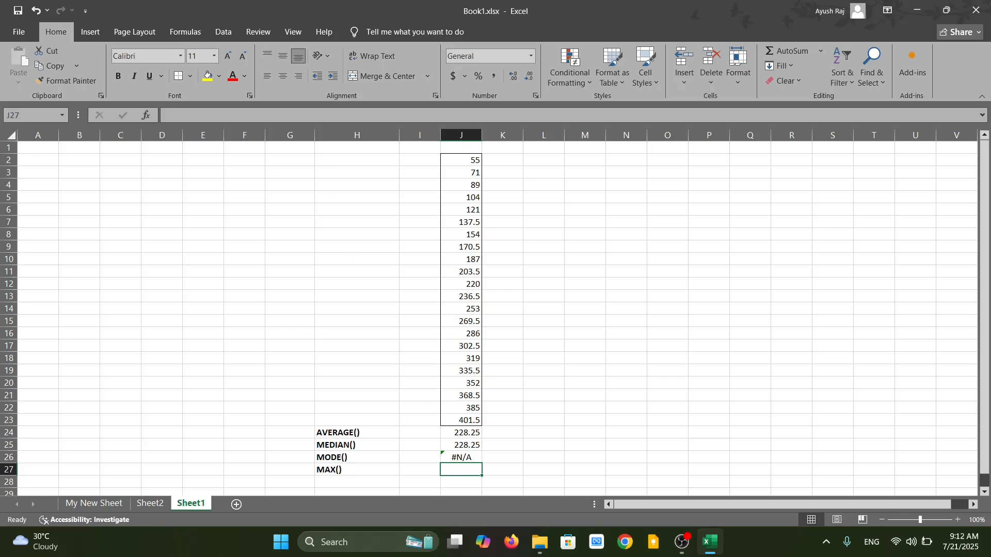
type("=MAX(")
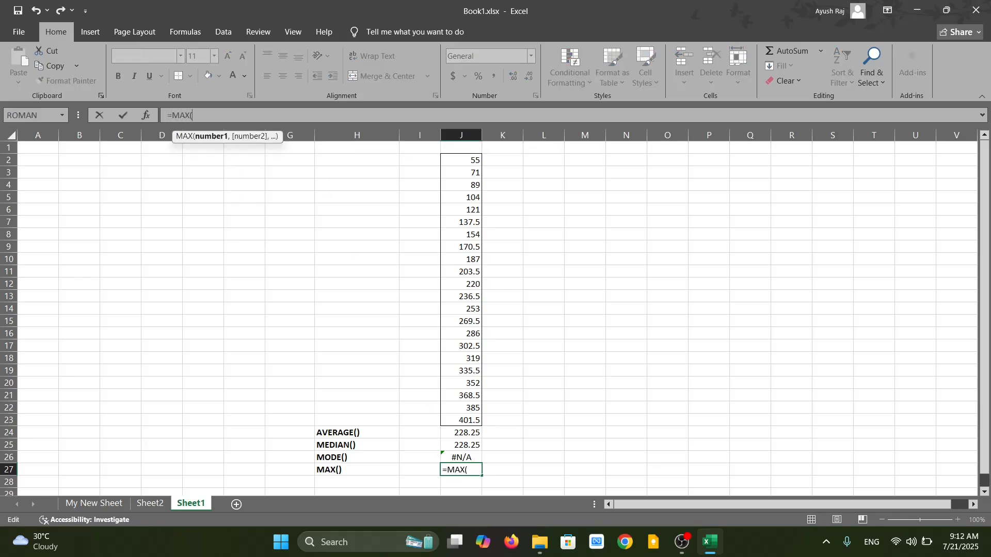
type("J2:j23")
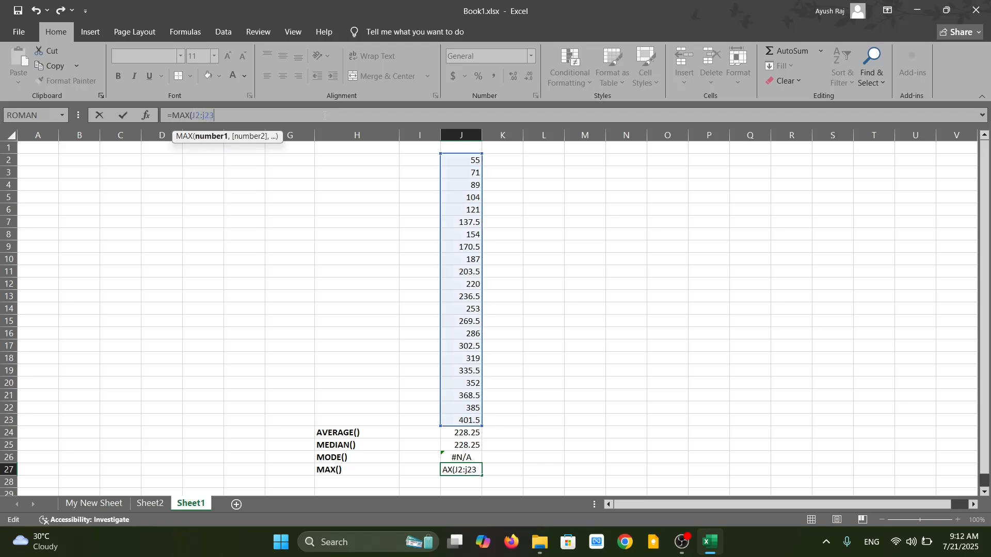
type(")")
key("Return")
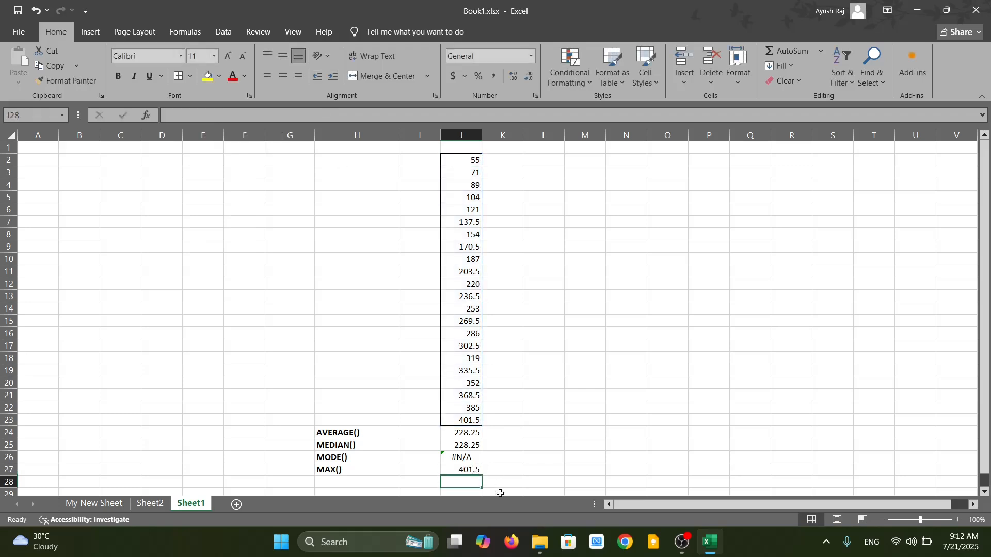
left_click(453, 420)
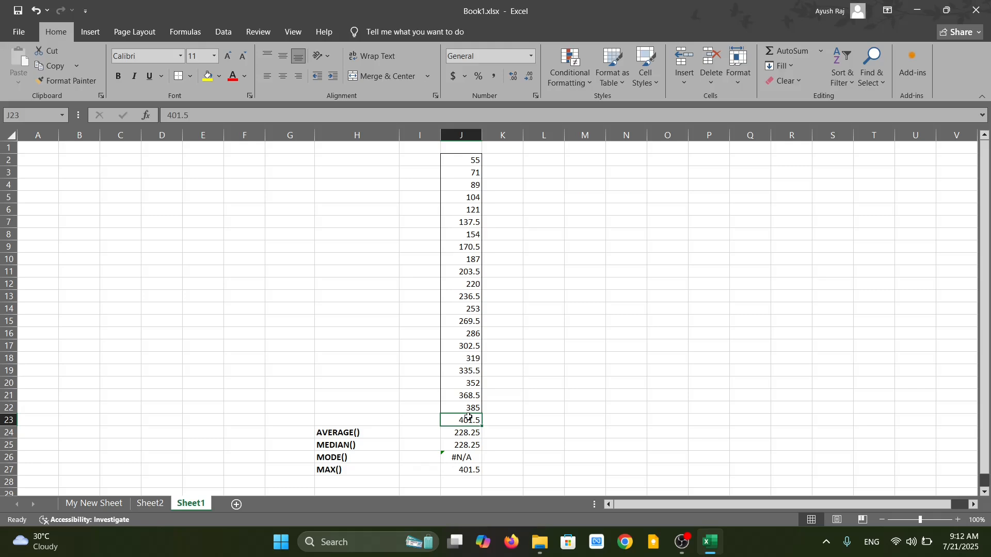
- Enter the bold label MIN() in H28, below the MAX() label
left_click(350, 482)
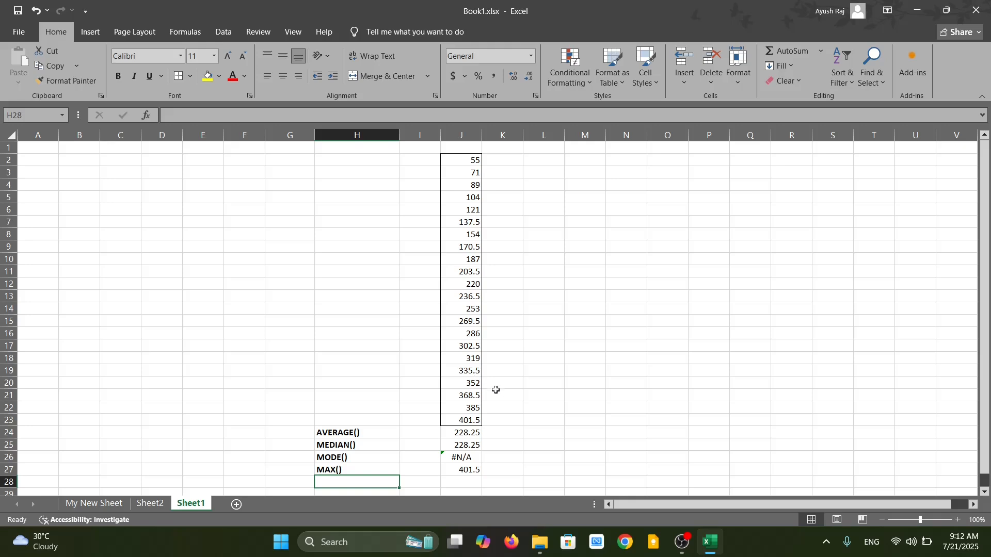
scroll(498, 392, "down", 2)
scroll(498, 408, "up", 2)
key("ctrl+b")
type("MIN()")
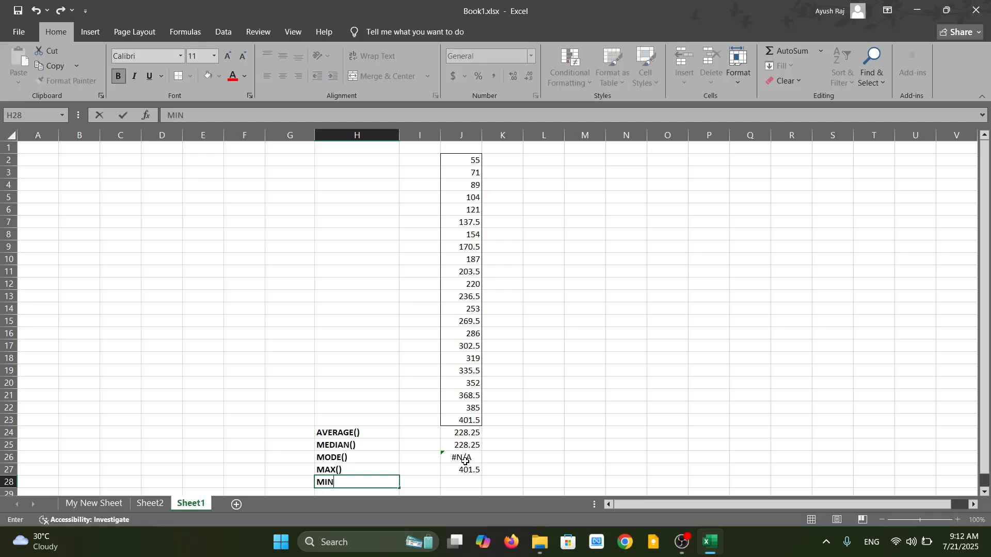
- Calculate the minimum of the number series in J28 with =MIN(J2:J23)
left_click(460, 484)
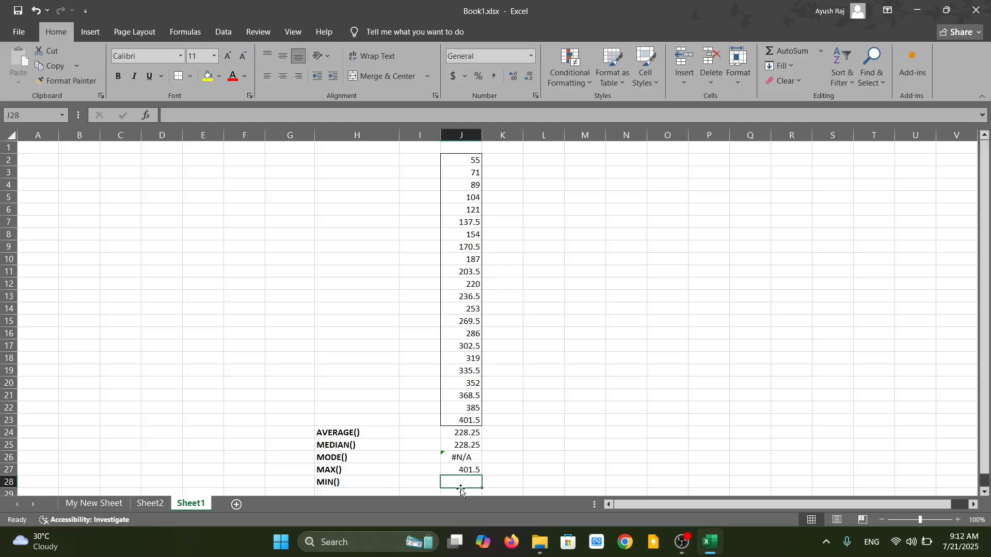
double_click(461, 485)
type("=")
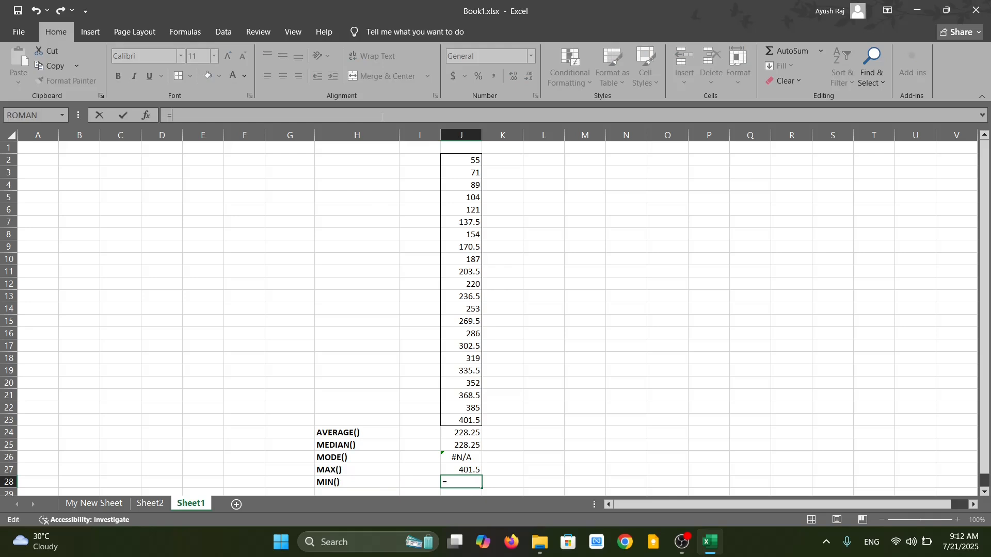
type("MIN(J2")
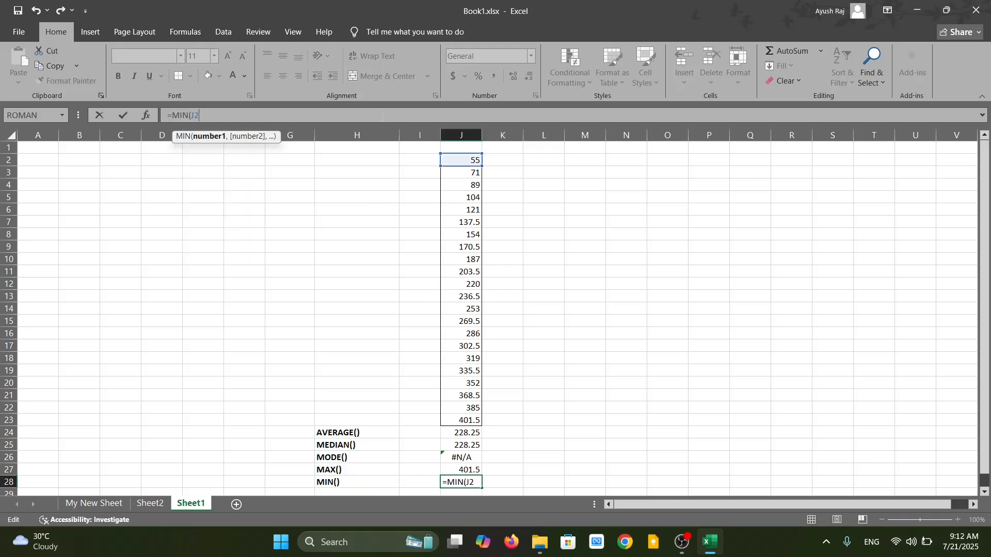
type(":J23")
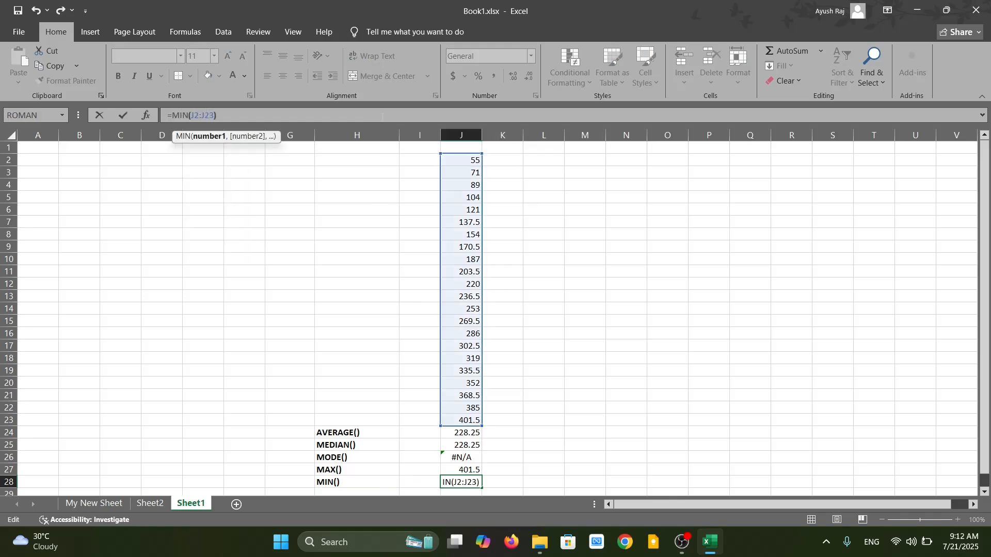
key("Return")
- Enter the bold label COUNT() in H29, below the MIN() label
scroll(442, 259, "down", 1)
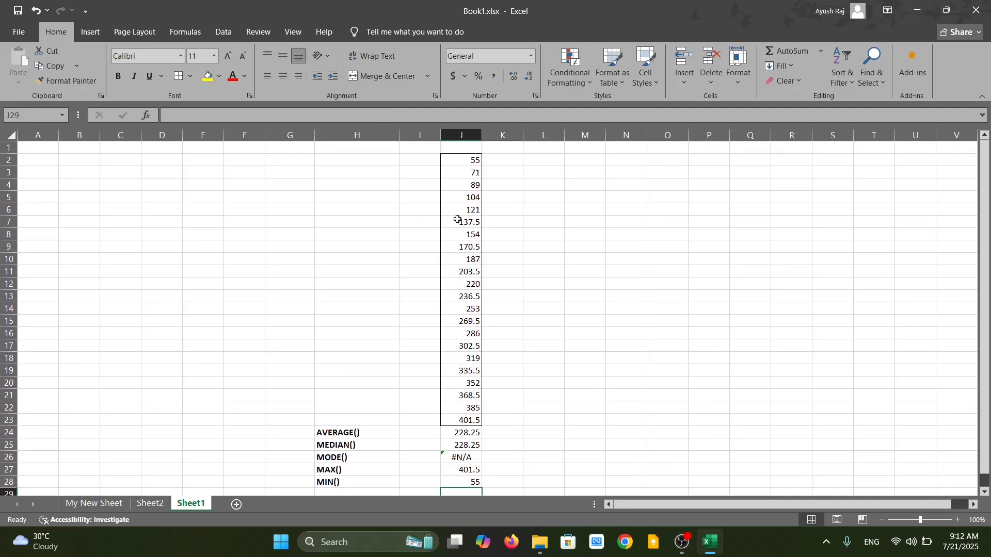
scroll(420, 369, "down", 2)
left_click(388, 418)
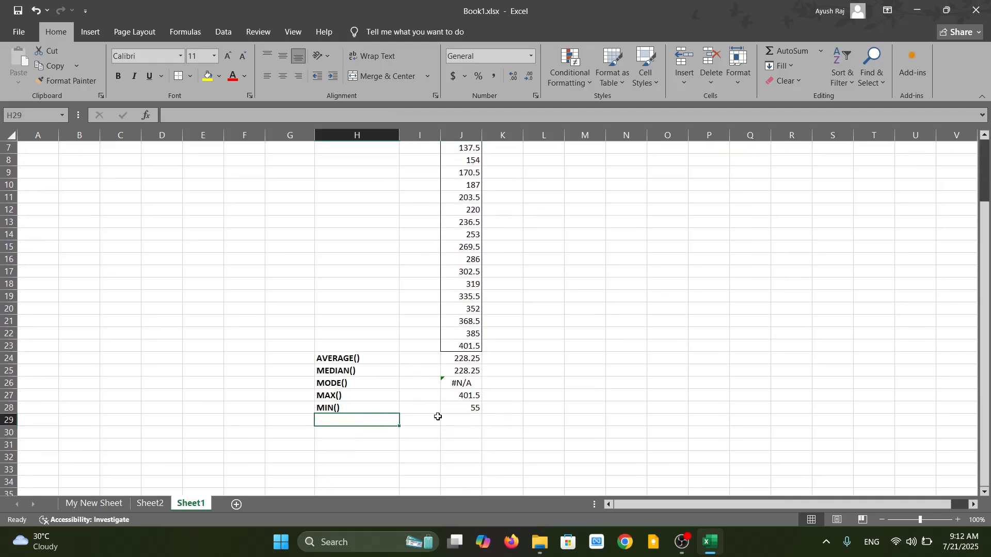
key("ctrl+b")
type("COUNT()")
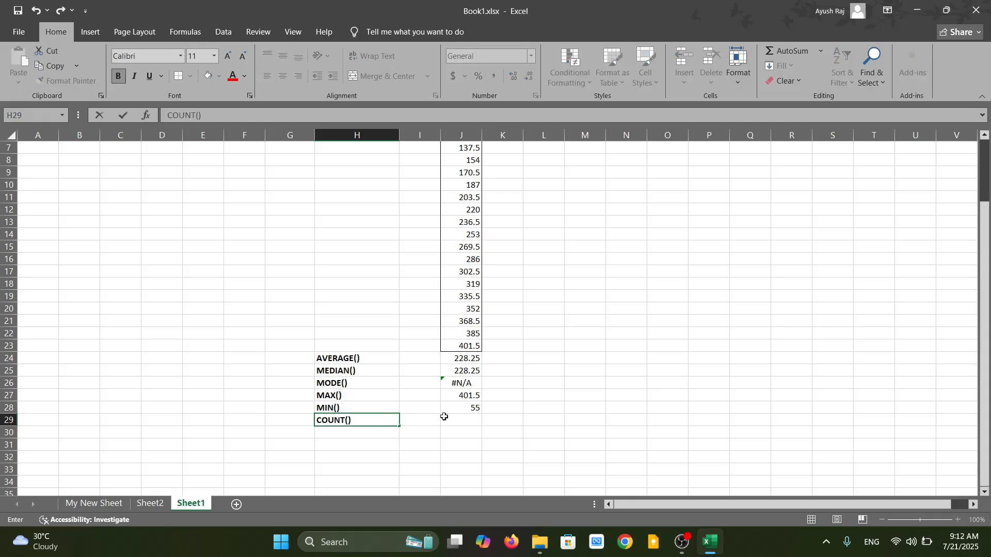
- Count the numeric cells of the number series in J29 with =COUNT(J2:J23)
left_click(444, 418)
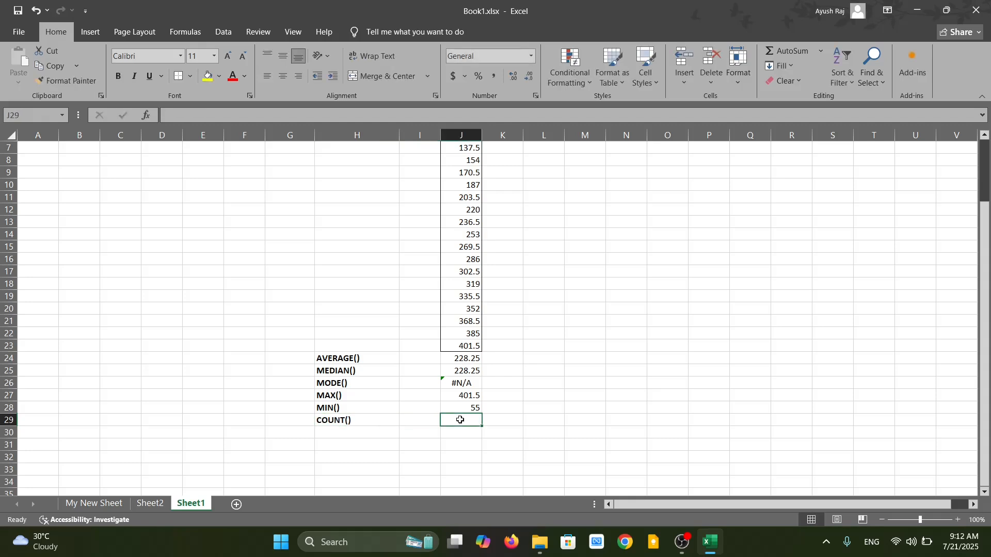
key("F2")
type("=CO")
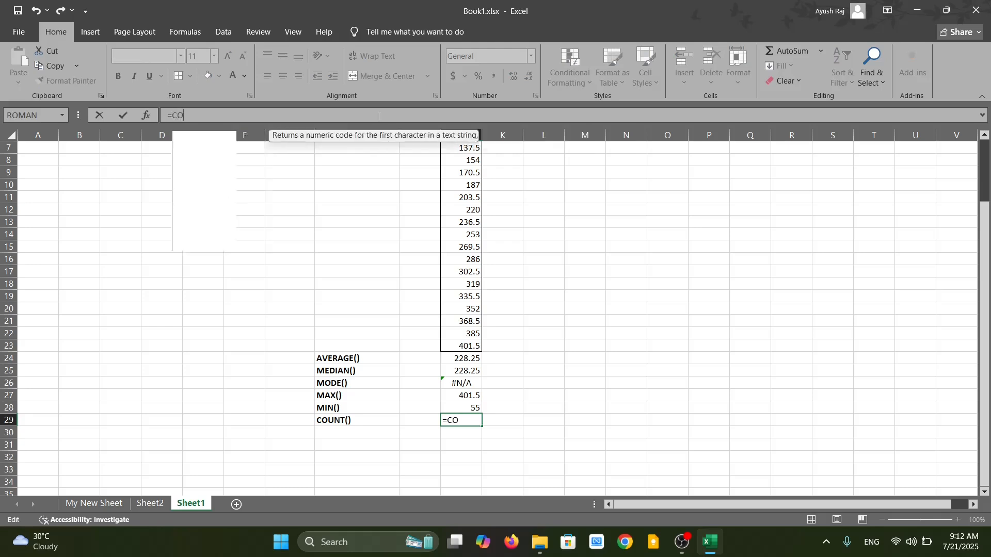
type("UNT(J2:J23)")
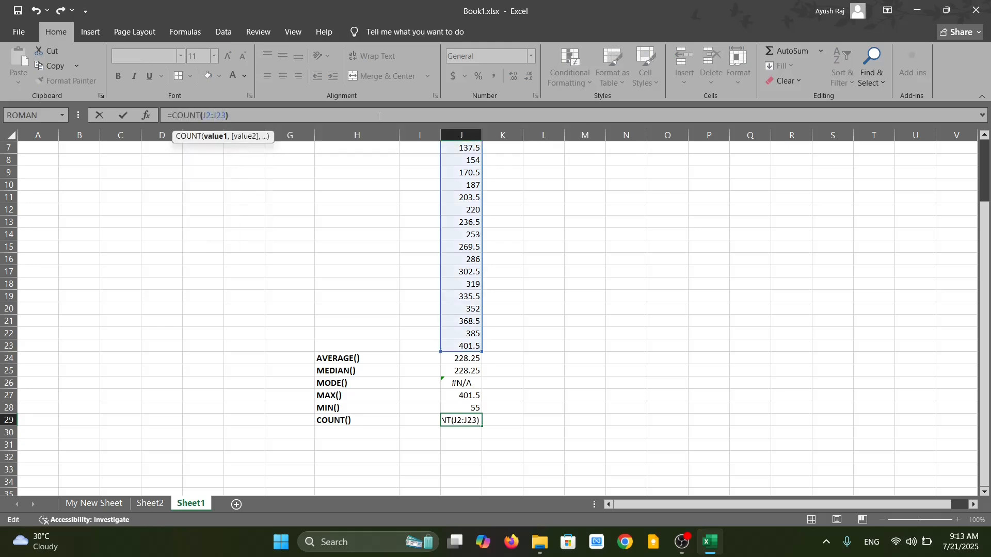
key("Return")
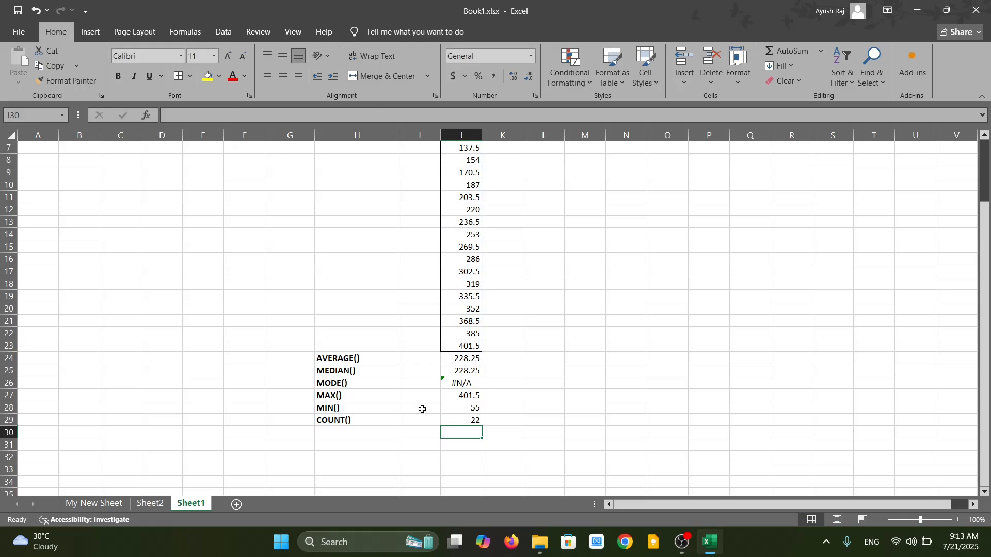
- Enter the bold label COUNTA() in H30, below the COUNT() label
left_click(343, 433)
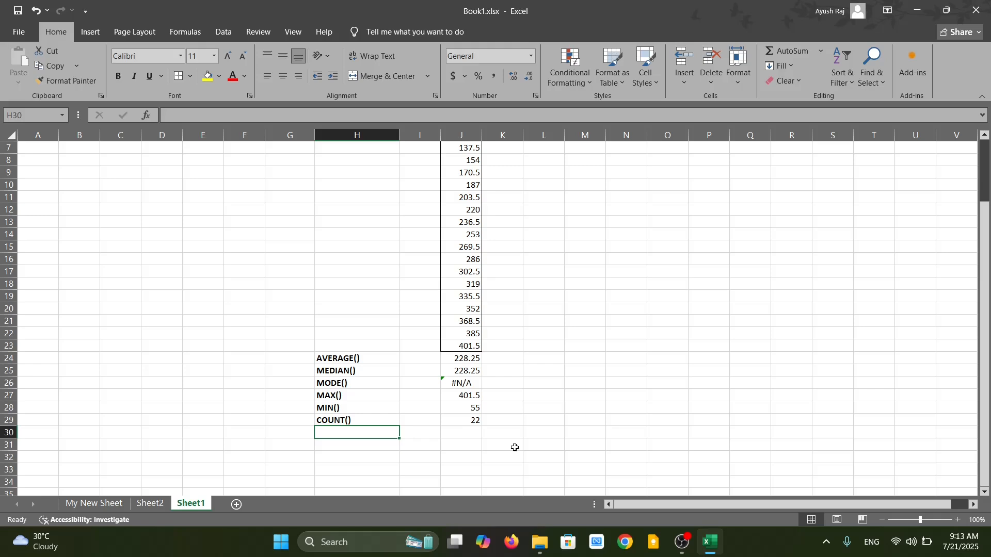
key("ctrl+b")
type("COU")
key("BackSpace")
key("BackSpace")
key("BackSpace")
key("BackSpace")
type("CO")
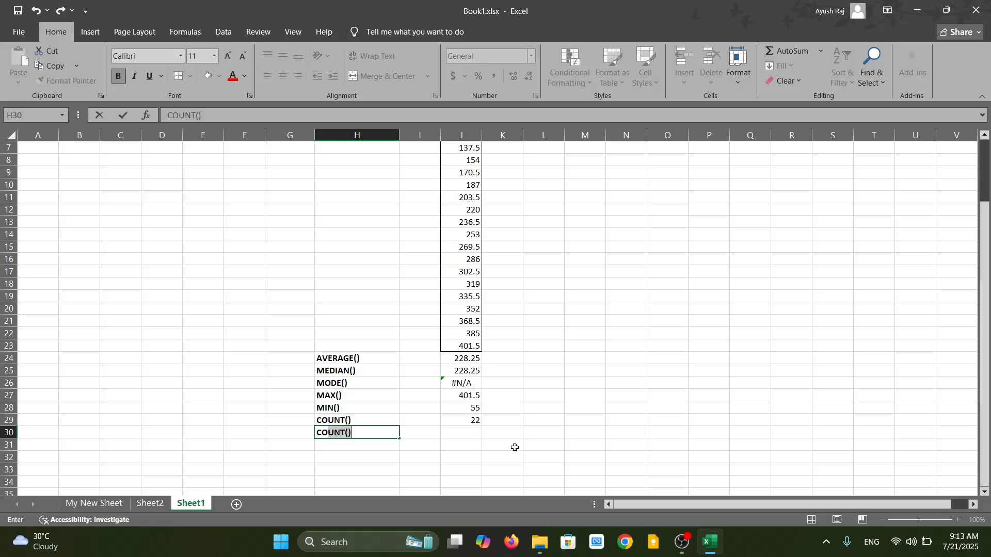
type("UNTA")
- Count the non-empty cells of the number series in J30 with a COUNTA formula whose range starts at J2
left_click(459, 430)
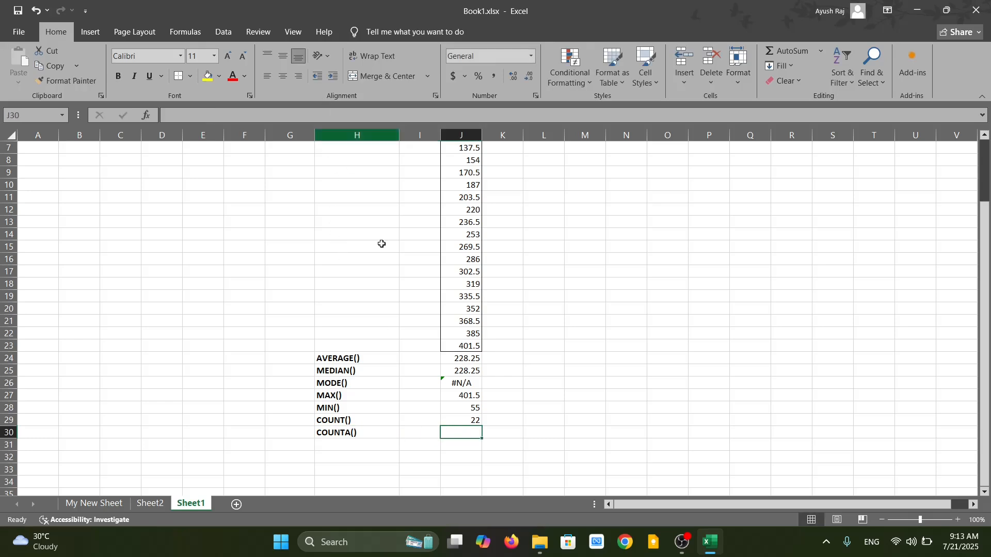
type("=CIU")
type("NT")
key("BackSpace")
key("BackSpace")
key("BackSpace")
key("BackSpace")
type("OUNT")
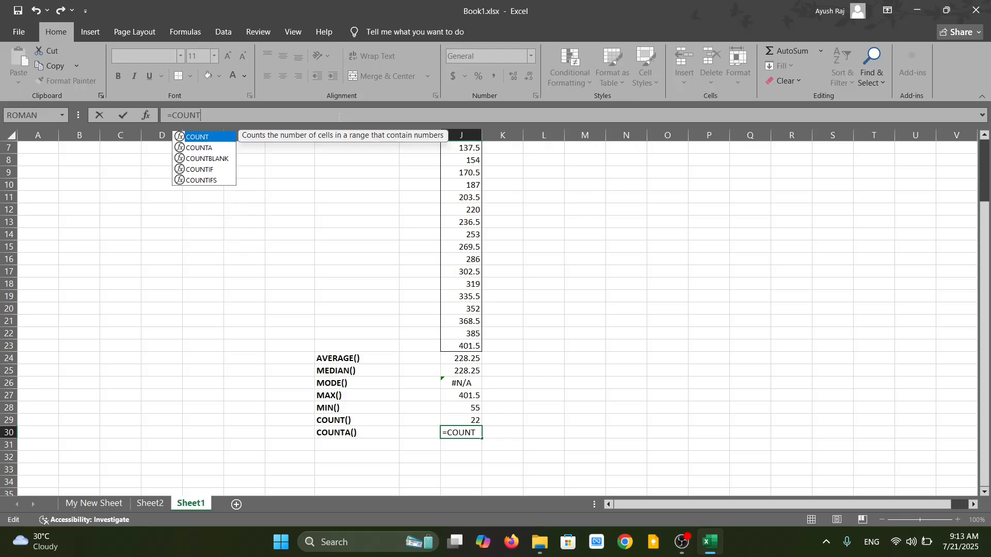
type("A(J2:")
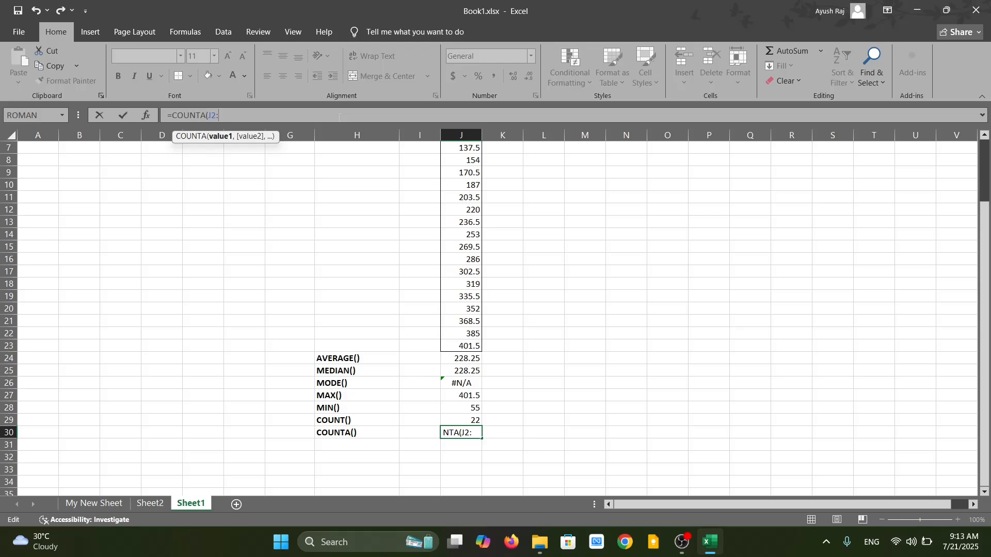
key("ctrl+shift+Down")
type(")")
key("Return")
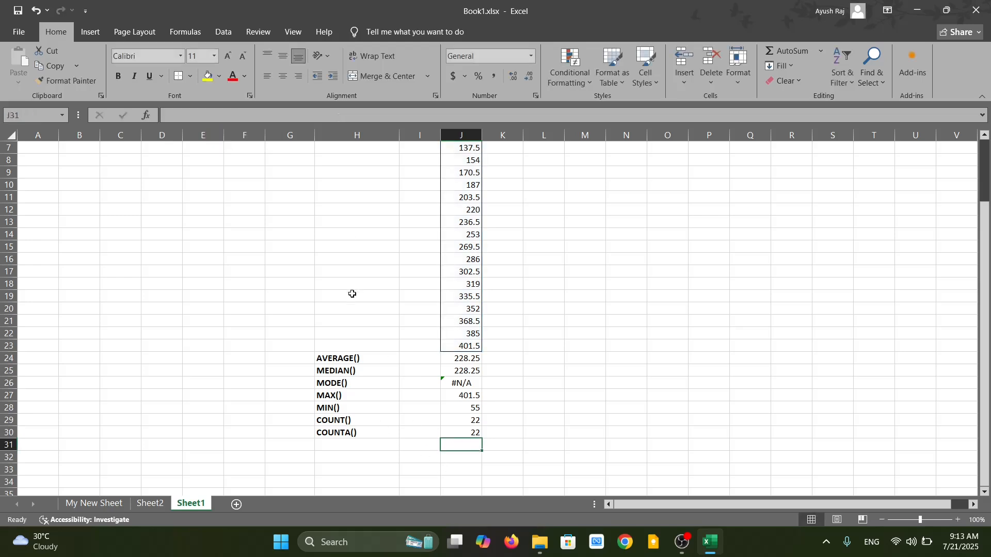
- Enter the bold label COUNTBLANK() in H31, below the COUNTA() label
left_click(335, 452)
left_click(474, 446)
left_click(342, 450)
type("COUNTBLANK")
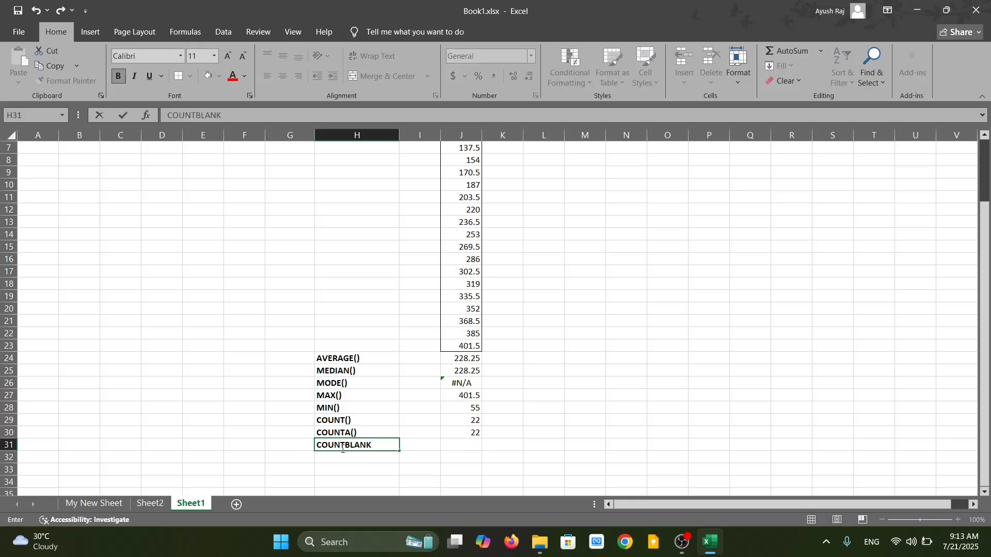
type("()")
- Count the blank cells of the number series in J31 with =COUNTBLANK(J2:J23)
key("Tab")
key("Tab")
type("=")
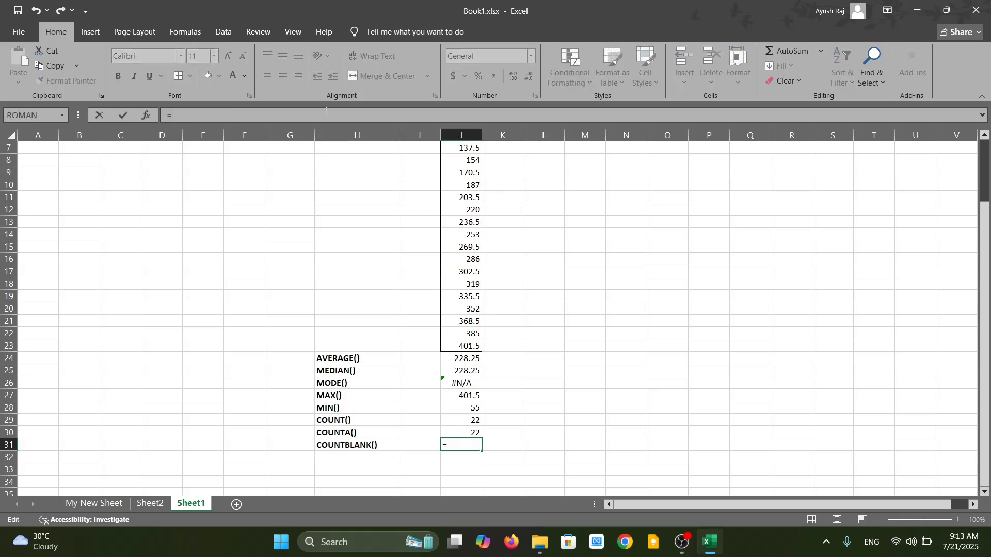
type("COU")
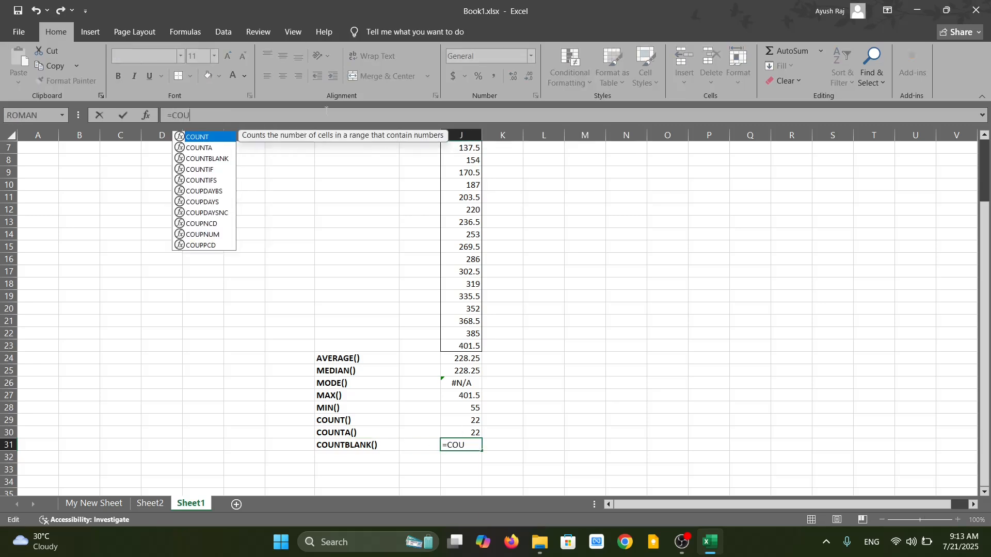
type("NTBLAN")
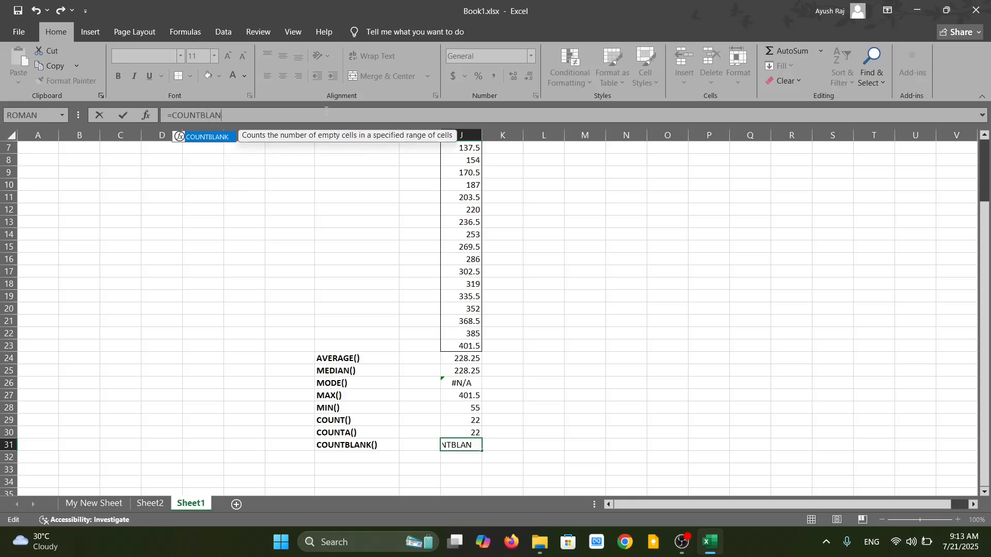
type("K(J2:j23")
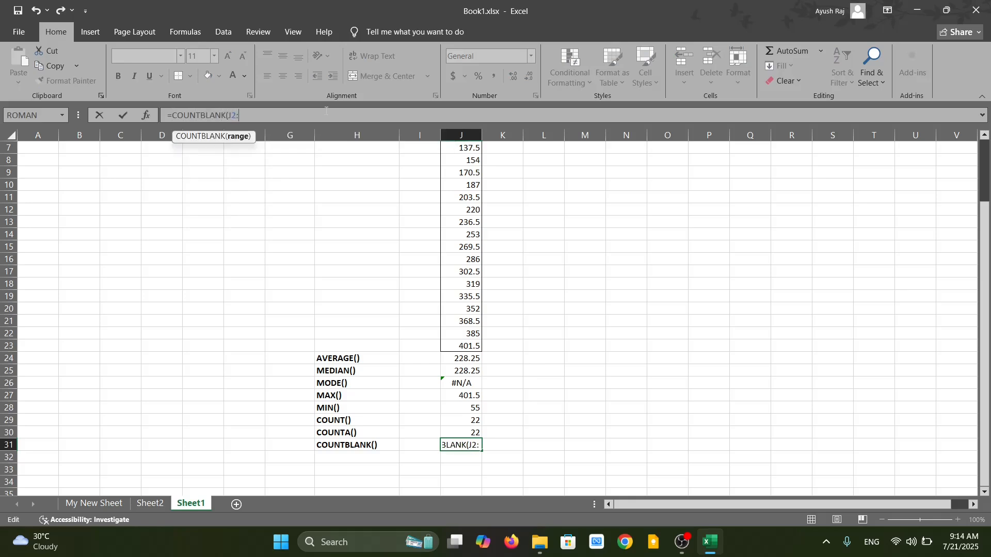
key("Return")
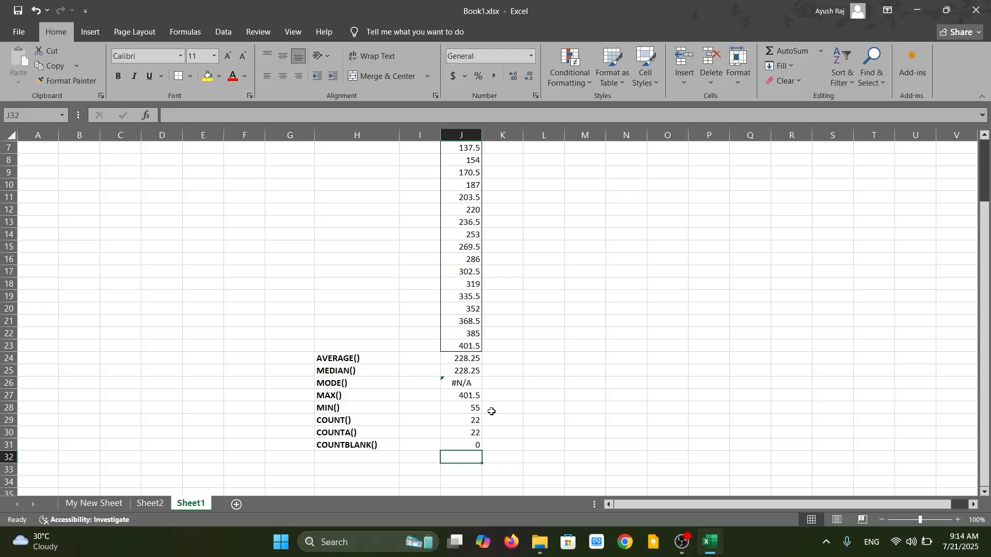
- Enter the bold label COUNTIF() in H32, below the COUNTBLANK() label
left_click(378, 458)
type("COUNT")
key("BackSpace")
key("BackSpace")
key("BackSpace")
key("BackSpace")
key("BackSpace")
key("ctrl+b")
type("C")
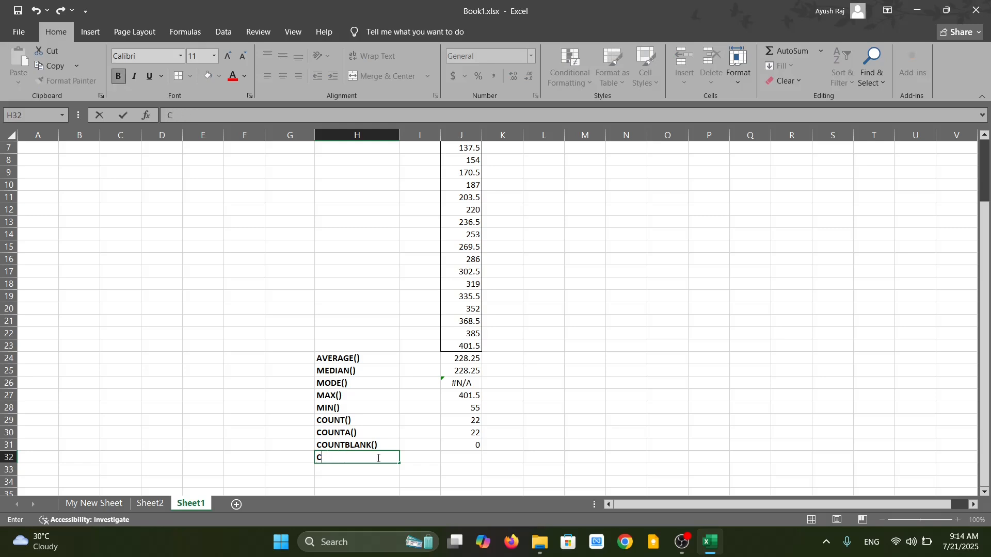
type("OUNTIF()")
- Count the series values greater than 200 in J32 with =COUNTIF(J2:J23,">200")
left_click(457, 458)
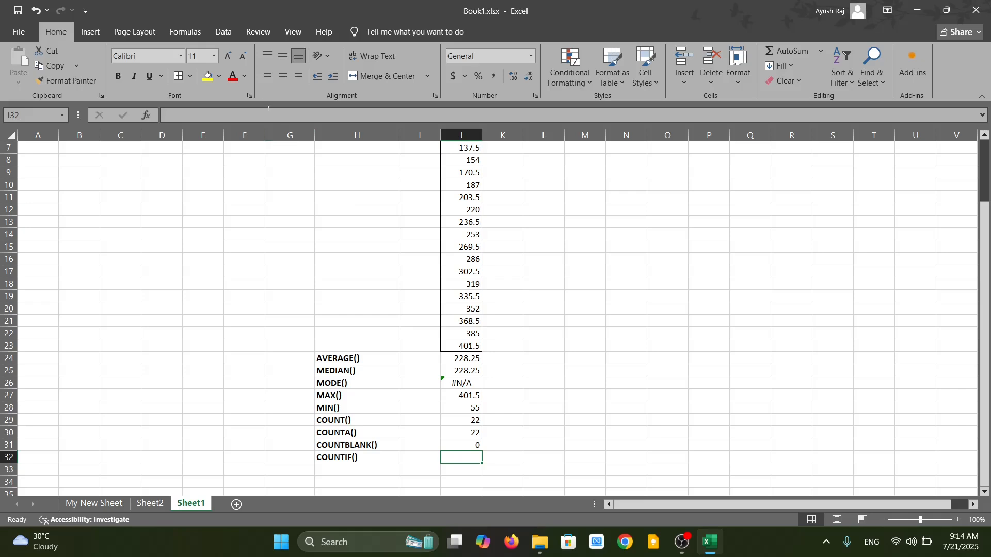
type("=COUNTIF(")
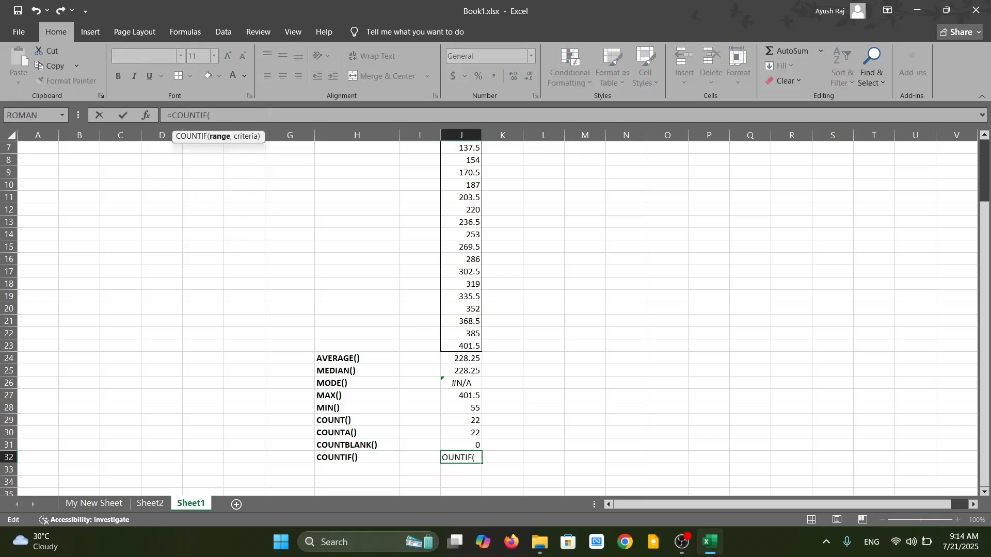
type("J2:J23,")
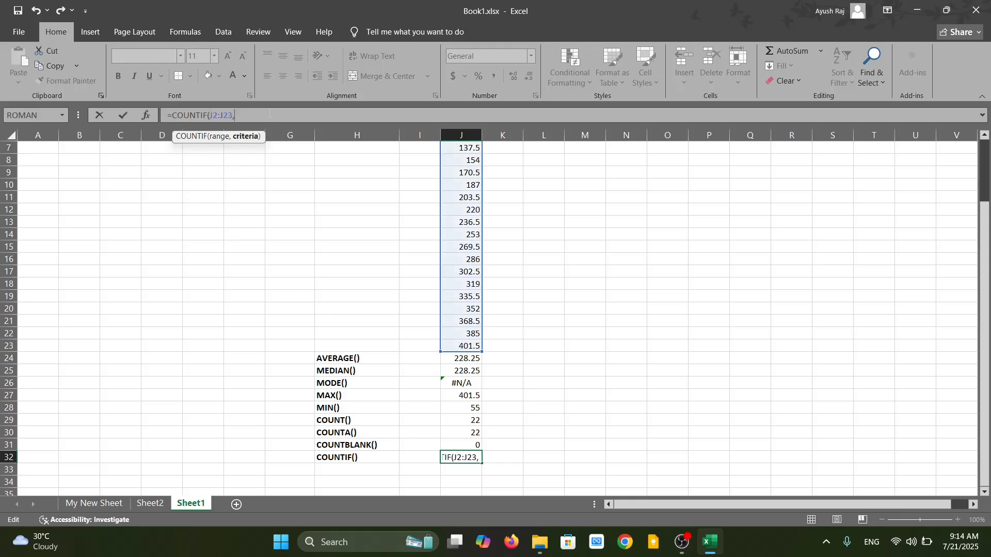
type("\"\")")
key("Left")
key("Left")
key("Delete")
key("BackSpace")
type("\"\"")
type(">200\"")
type(")")
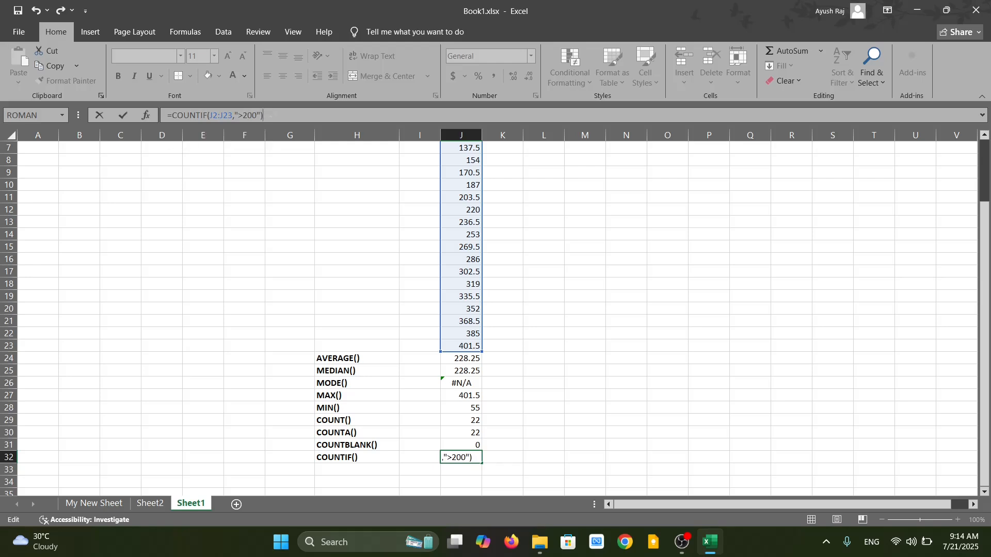
key("Return")
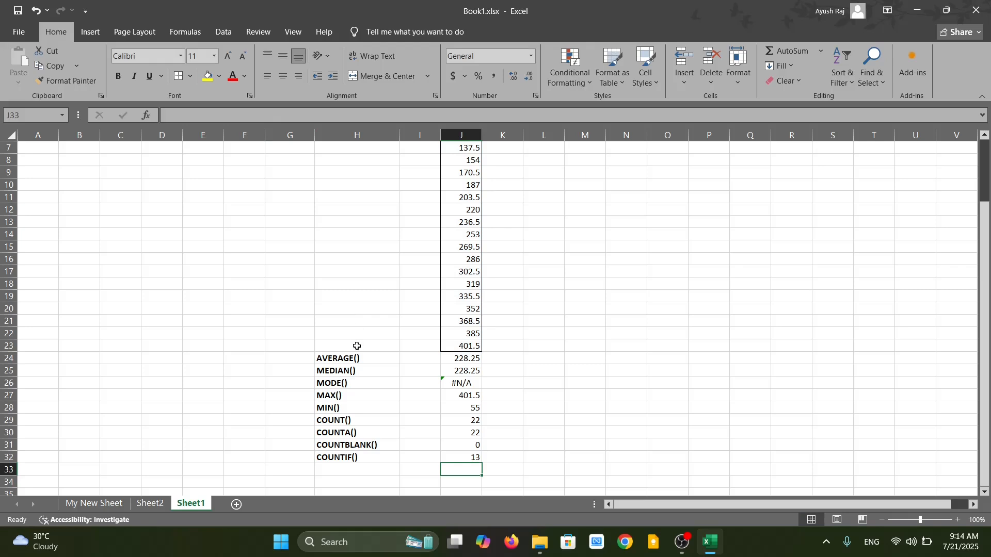
- Extend the J32 formula to subtract the values above 200 from the full count: =COUNT(J2:J23) - COUNTIF(J2:J23,">200")
left_click(470, 457)
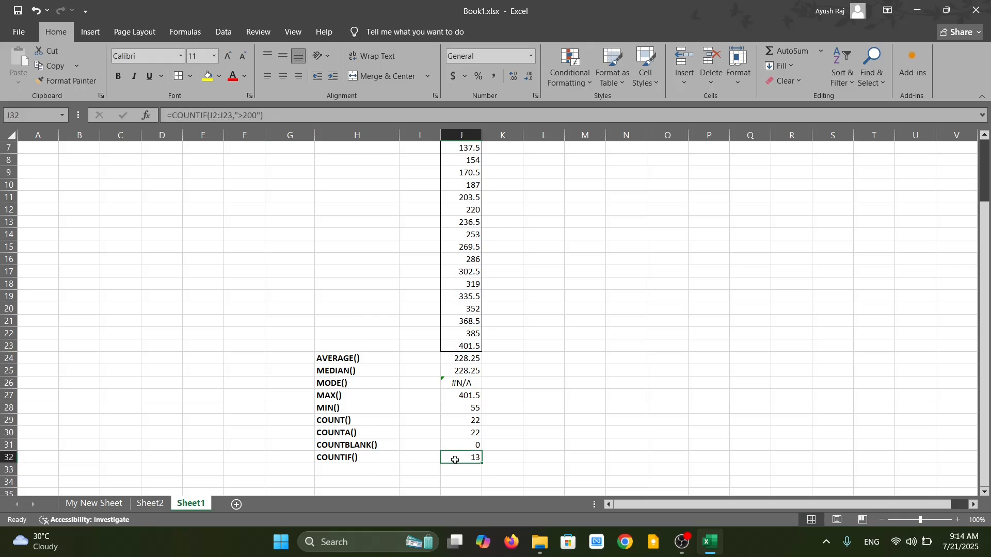
scroll(443, 286, "up", 2)
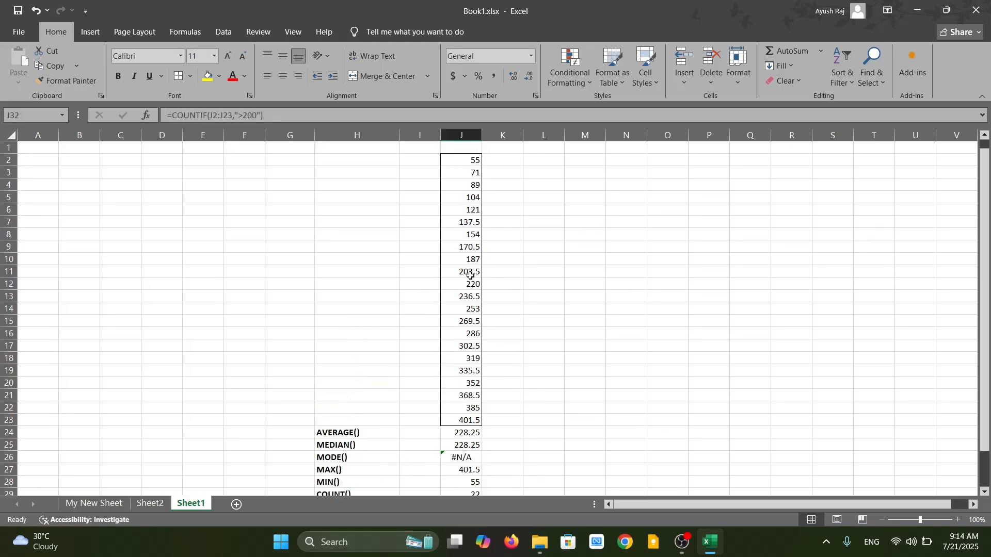
scroll(466, 278, "down", 4)
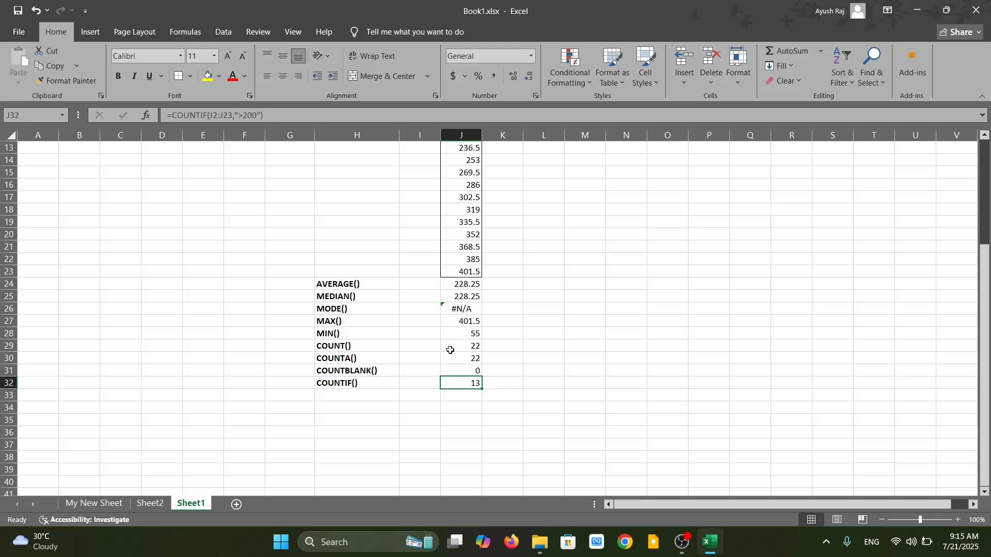
key("F2")
key("Left")
key("Left")
key("Left")
key("Left")
key("Left")
key("Left")
key("Left")
key("Left")
key("Left")
key("Left")
key("Left")
key("Left")
key("Left")
key("Left")
key("Left")
key("Left")
type("COUNT(")
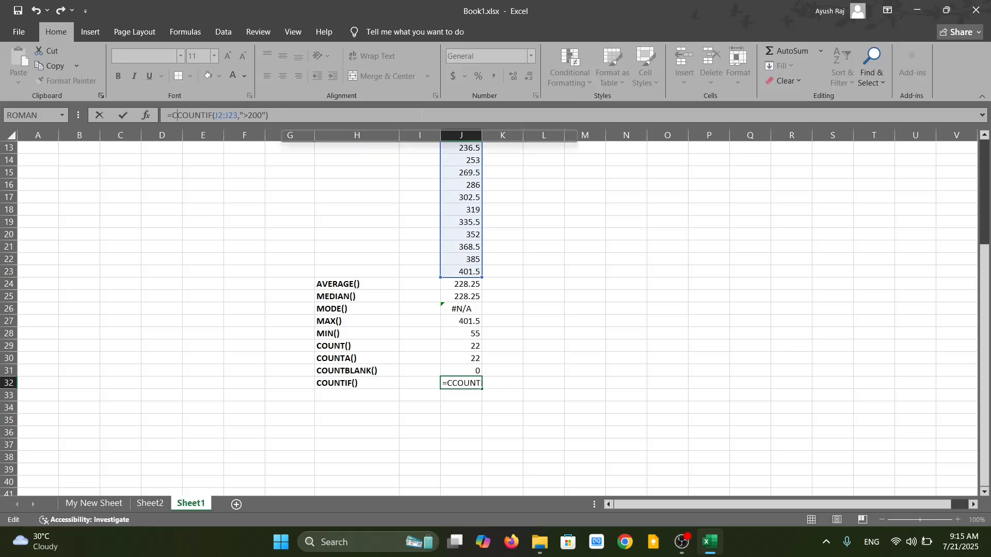
type("J2:J23")
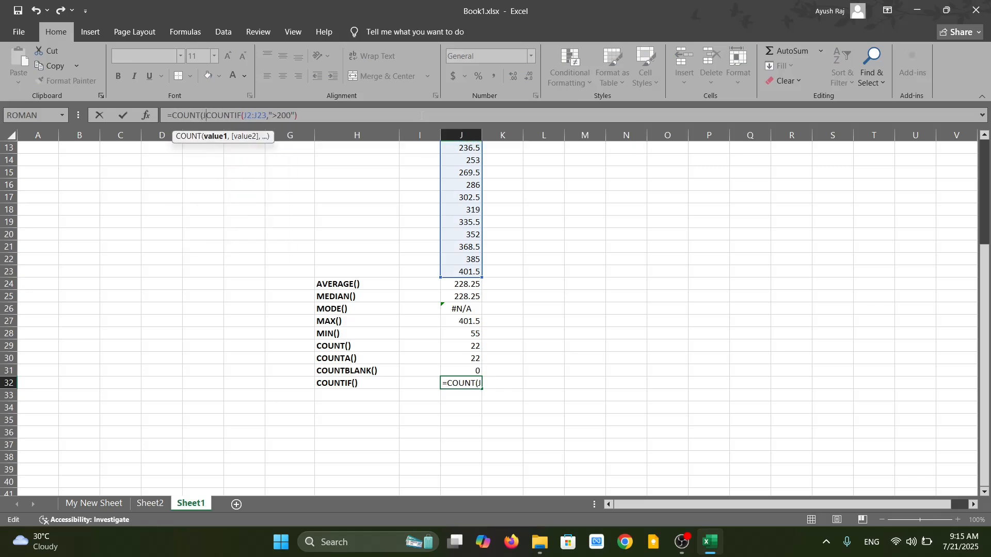
type(") -")
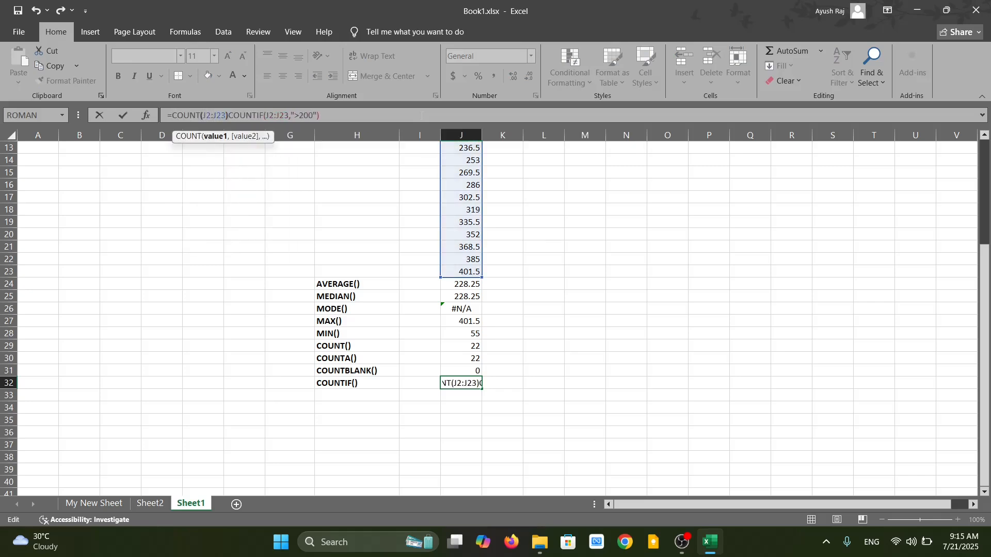
key("Right")
key("Right")
key("Right")
key("Right")
key("Right")
key("Right")
key("Right")
key("Right")
key("Right")
key("Right")
key("Right")
key("Right")
key("Right")
key("Right")
key("Right")
key("Right")
key("Right")
key("Right")
key("Right")
key("Right")
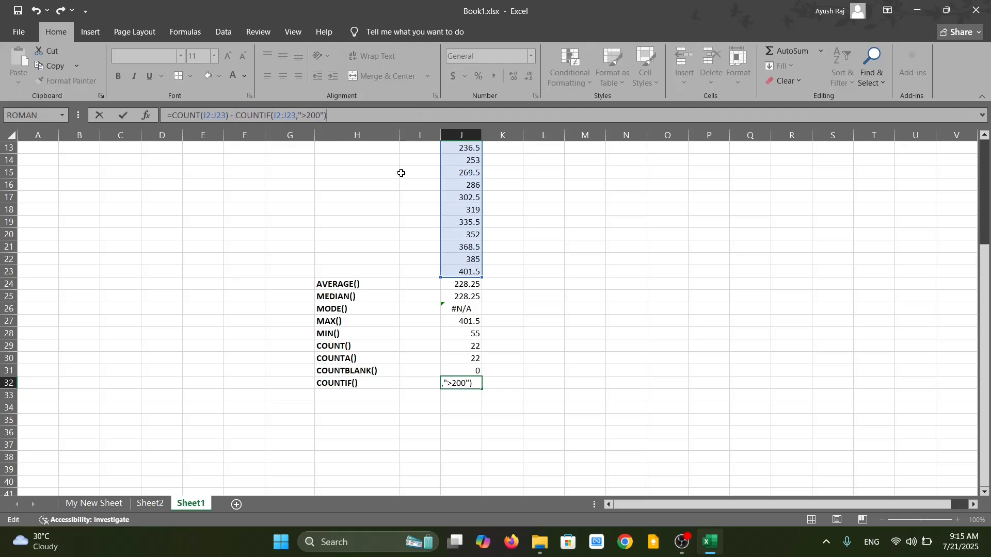
key("Return")
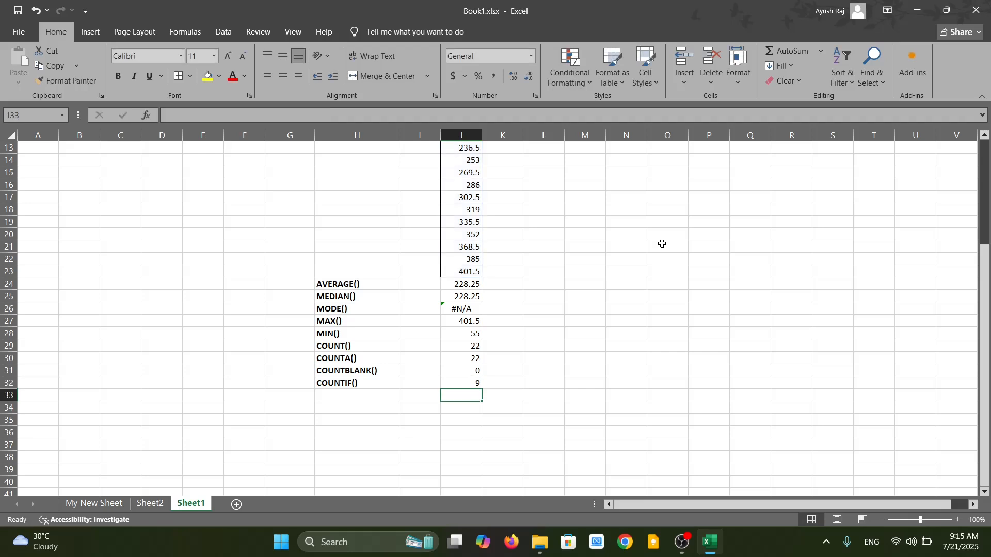
- Examine the combined COUNT and COUNTIF formula in J32 and the range it references
left_click(457, 382)
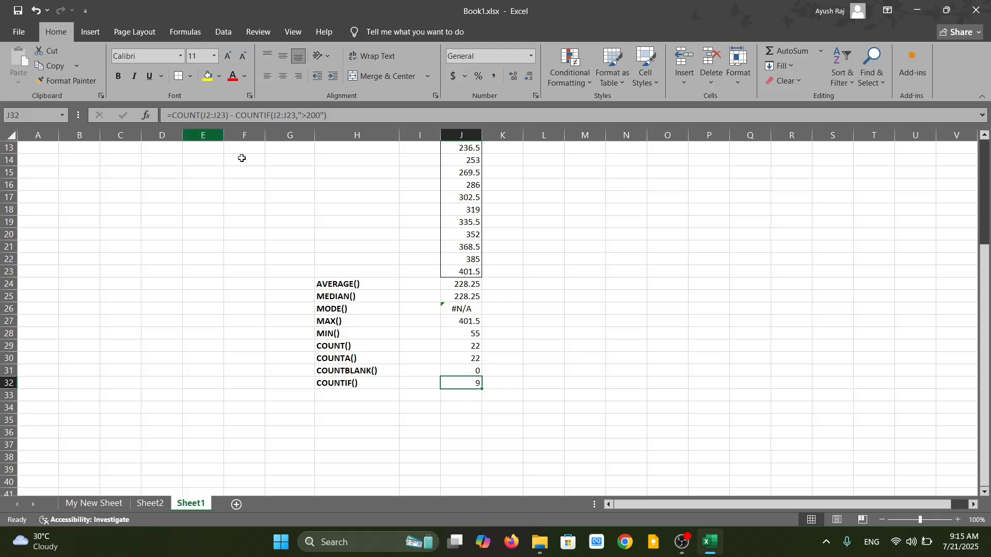
key("F2")
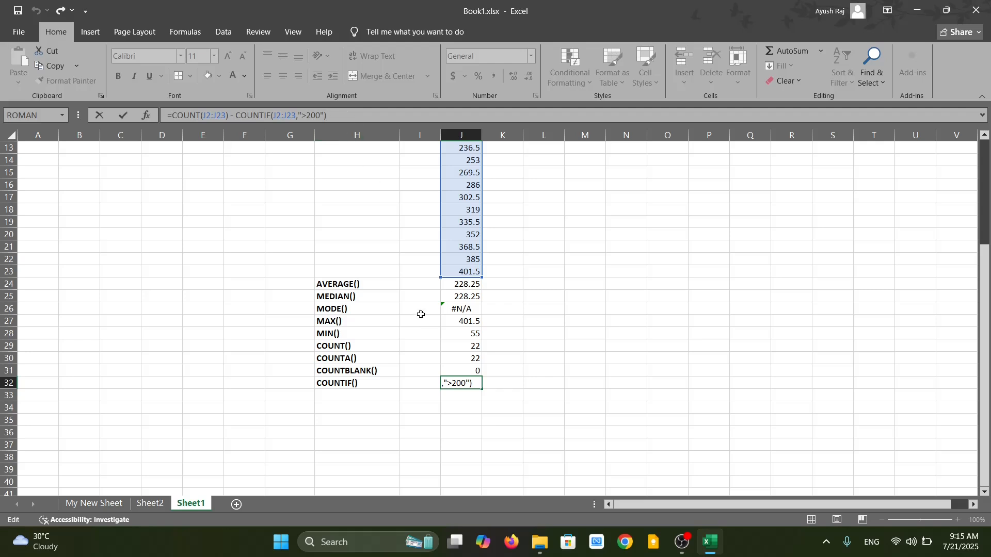
left_click(417, 384)
- Browse the recently used functions offered by Insert Function for J33, and leave without inserting one
left_click(457, 395)
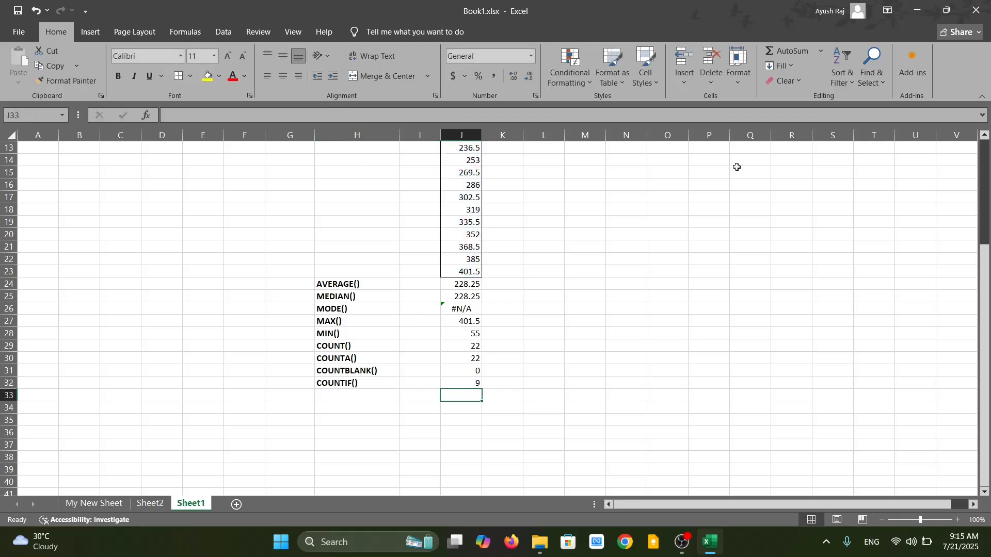
left_click(821, 50)
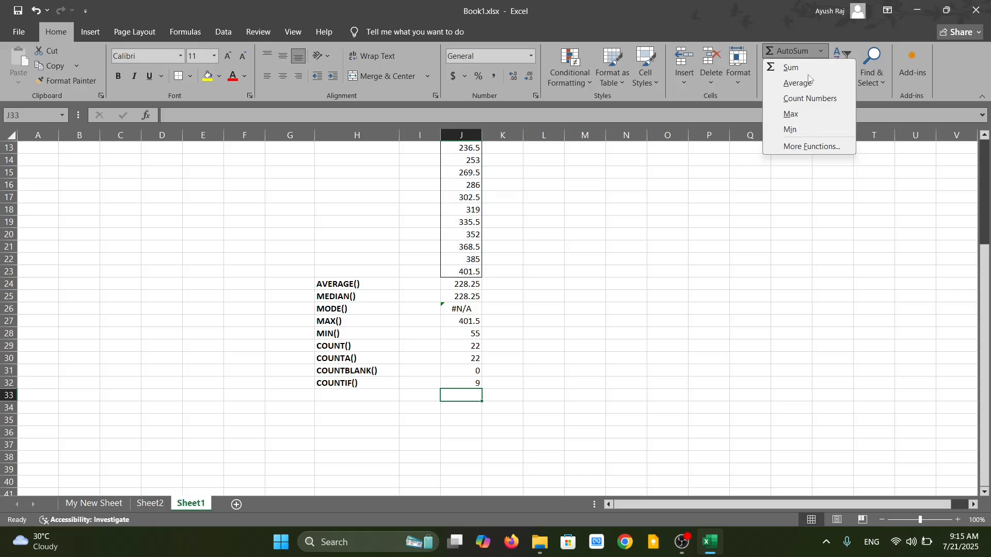
left_click(793, 147)
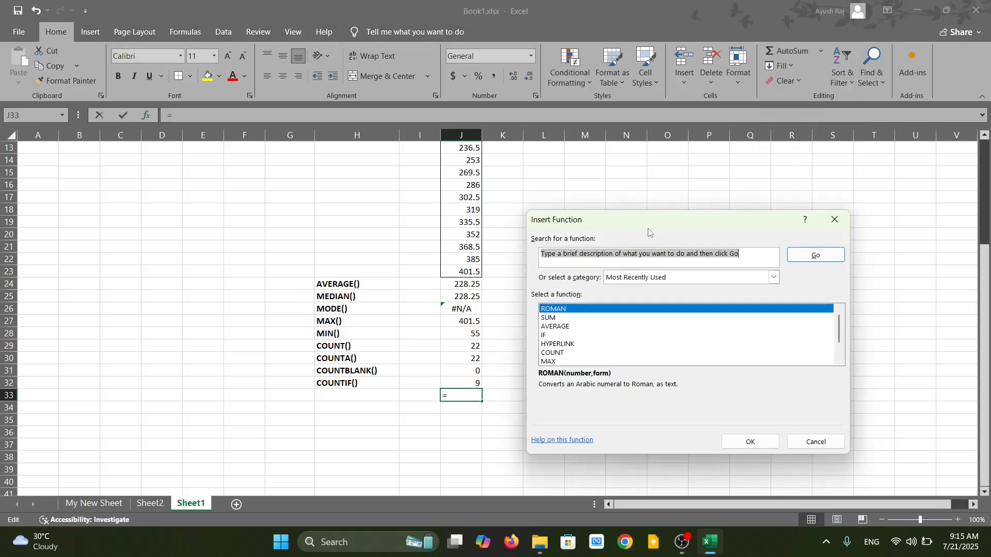
left_click_drag(649, 231, 637, 212)
scroll(627, 328, "down", 1)
scroll(626, 328, "up", 1)
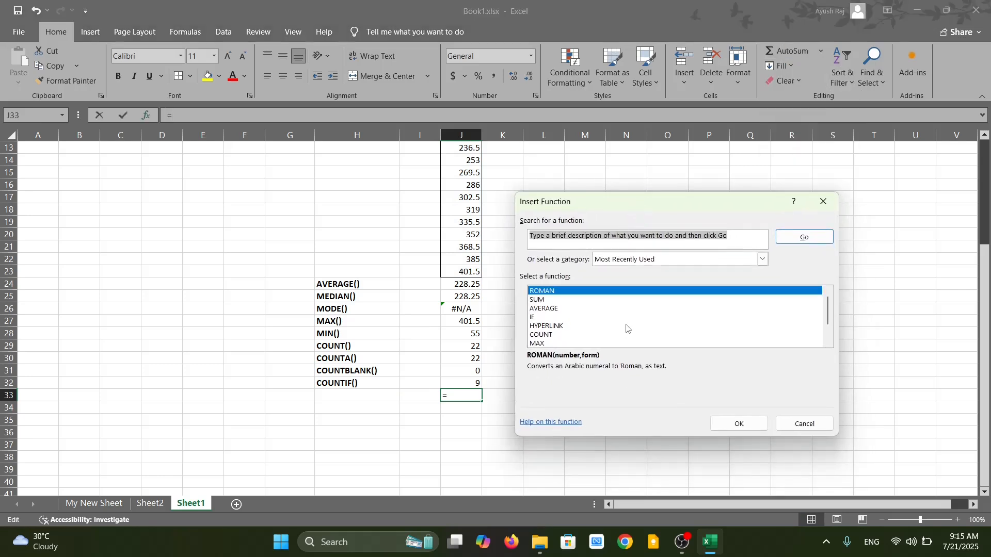
left_click(803, 422)
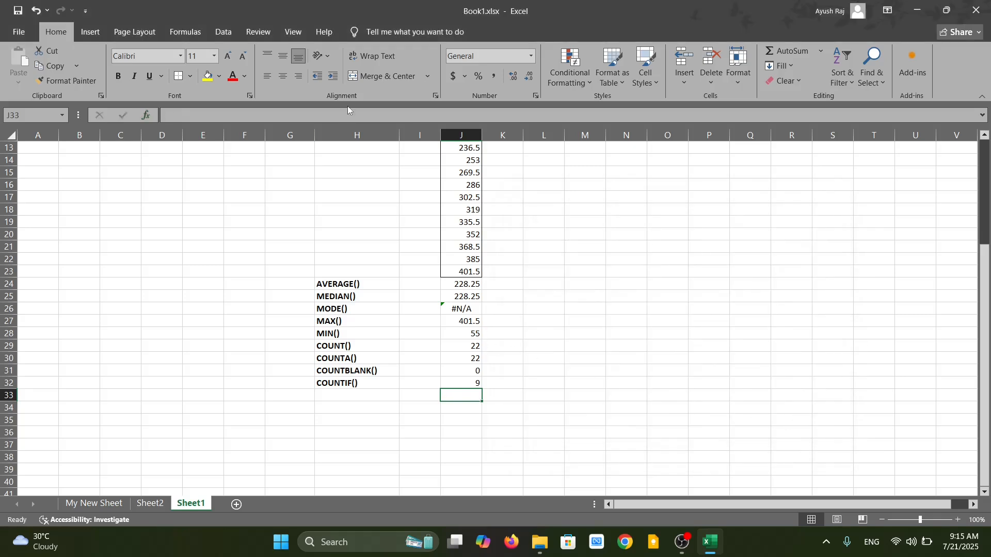
left_click(452, 383)
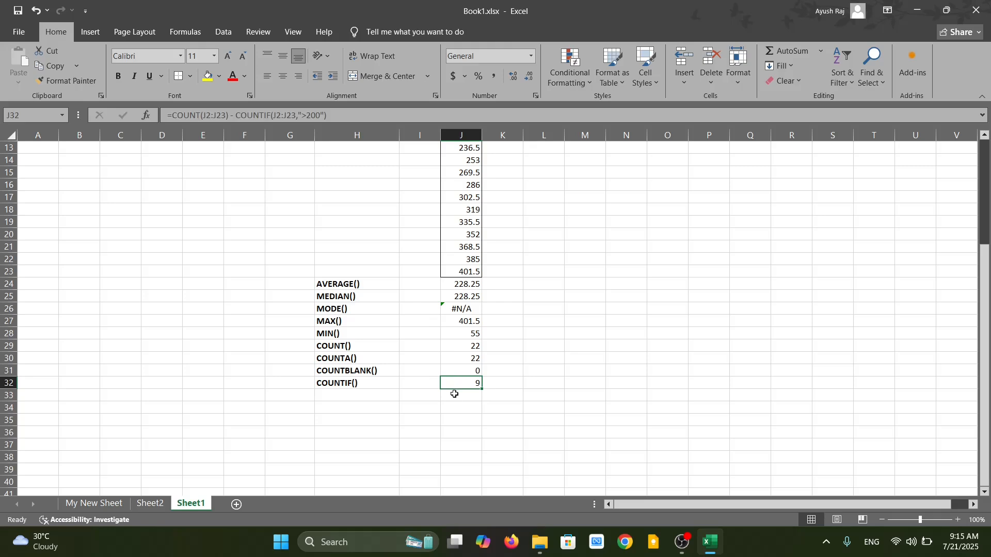
left_click(454, 394)
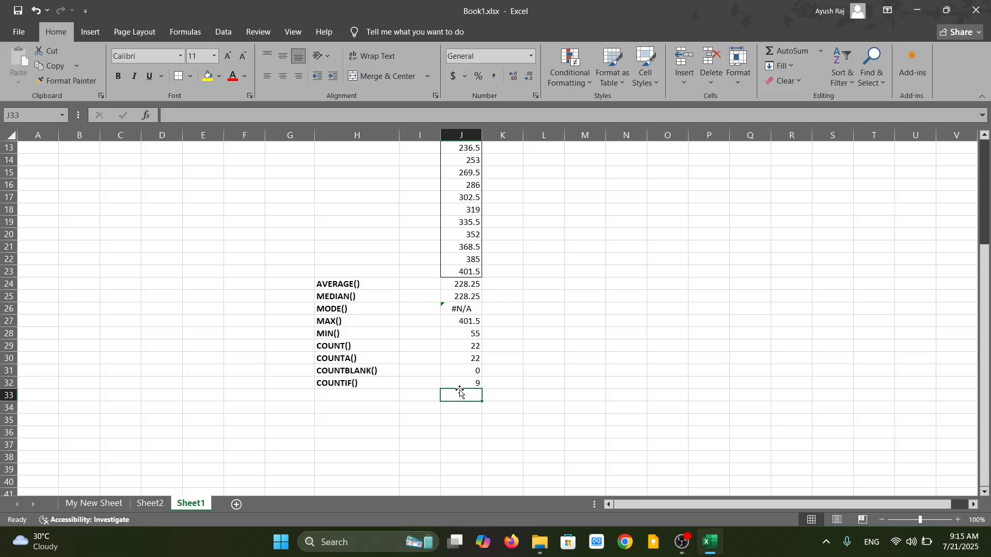